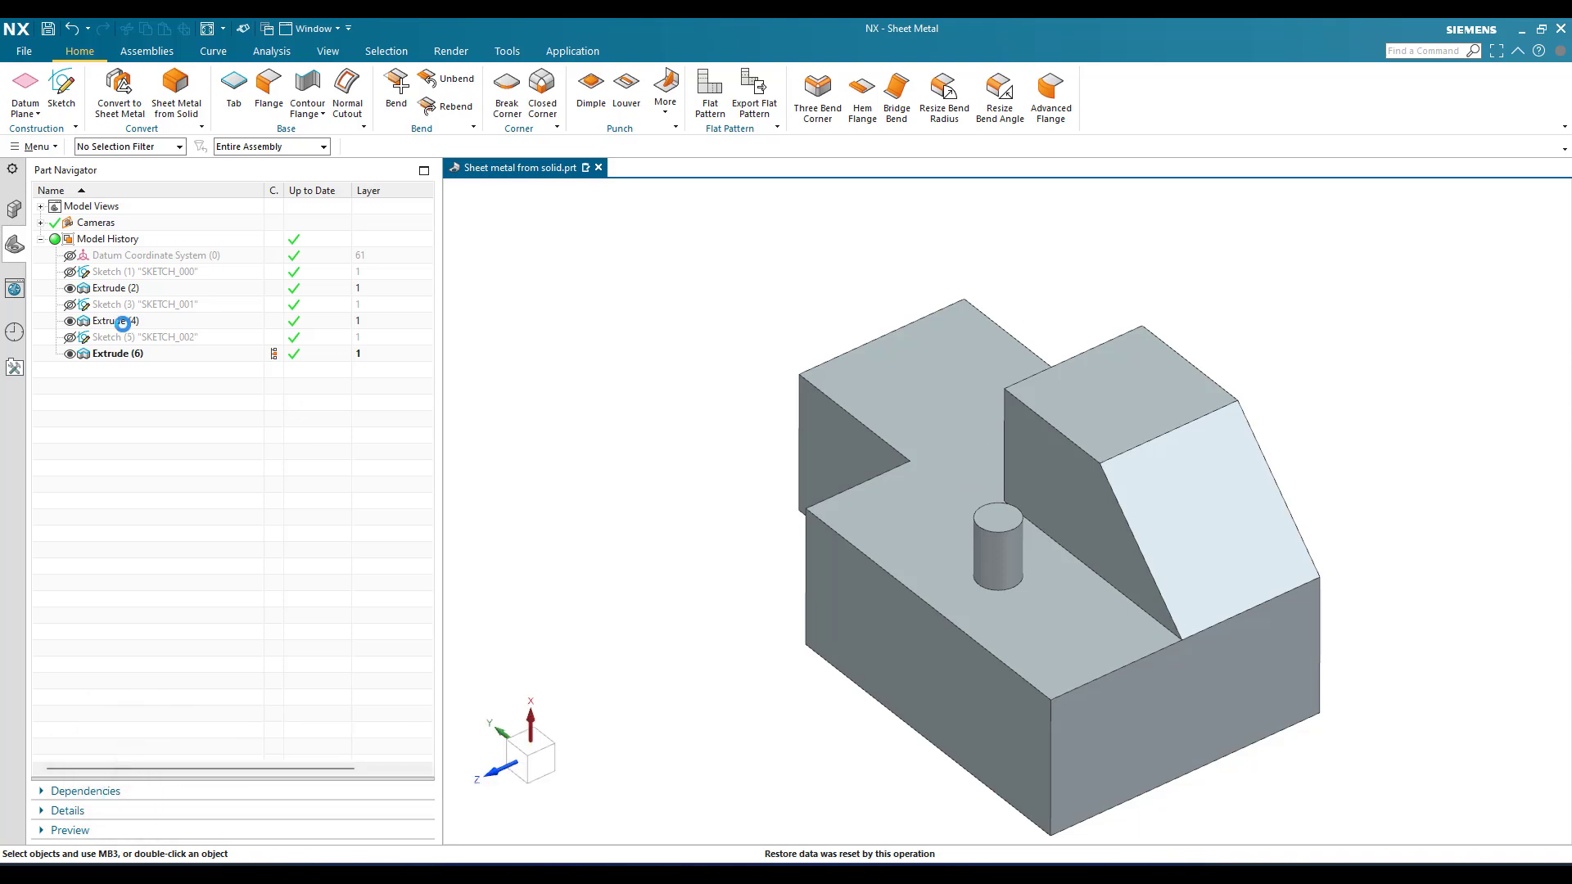
Step: Start Sheet Metal from Solid with the sheet thickness set to 3
{"action": "left_click", "coordinate": [127, 431]}
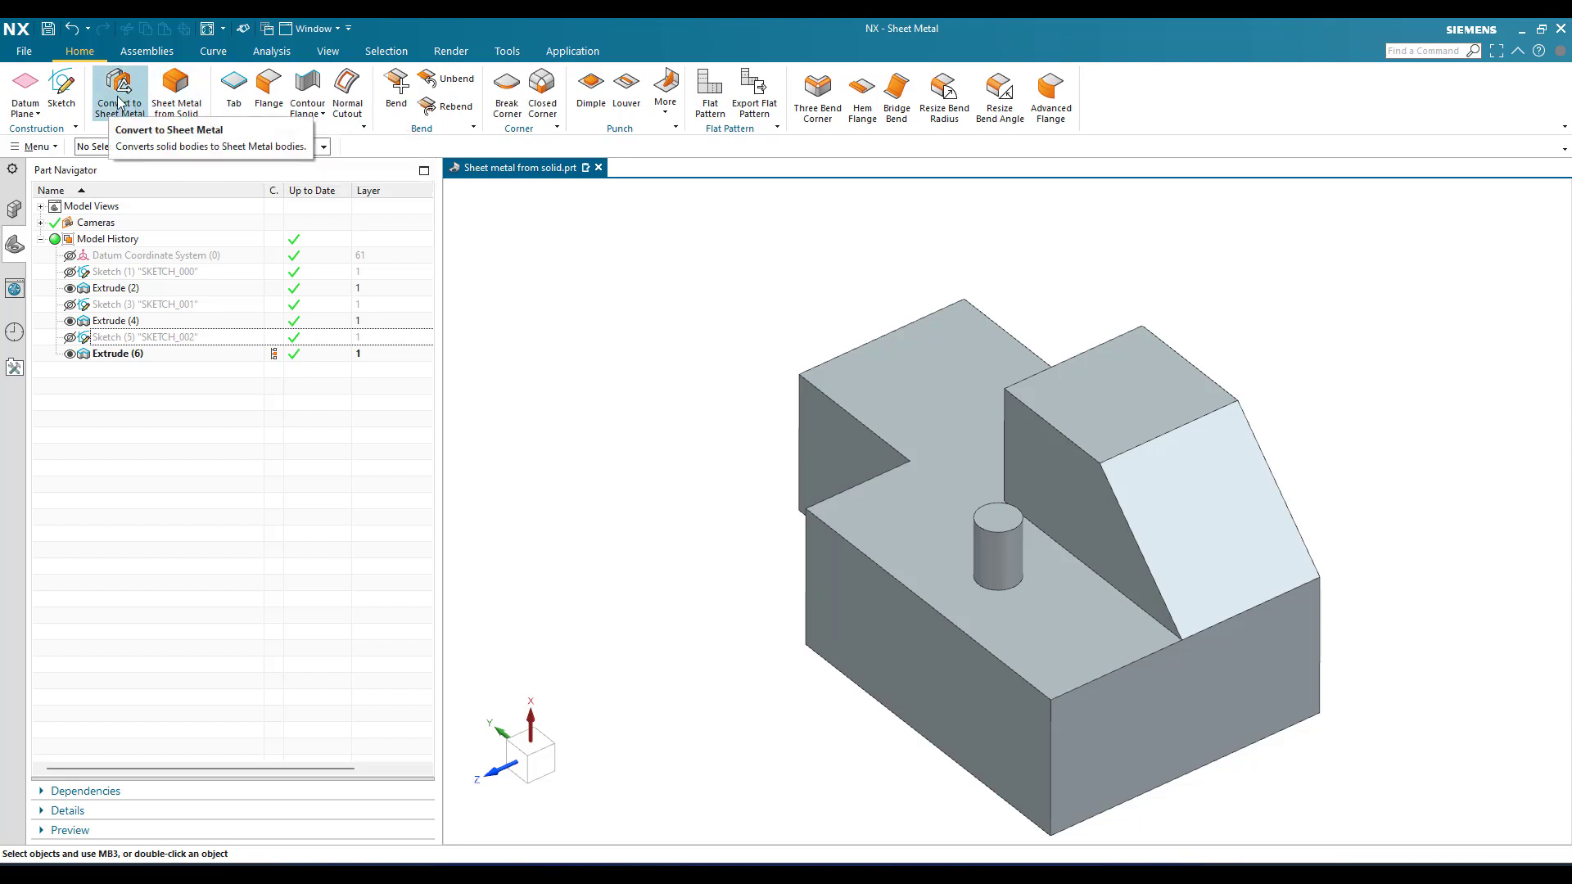
{"action": "left_click", "coordinate": [185, 116]}
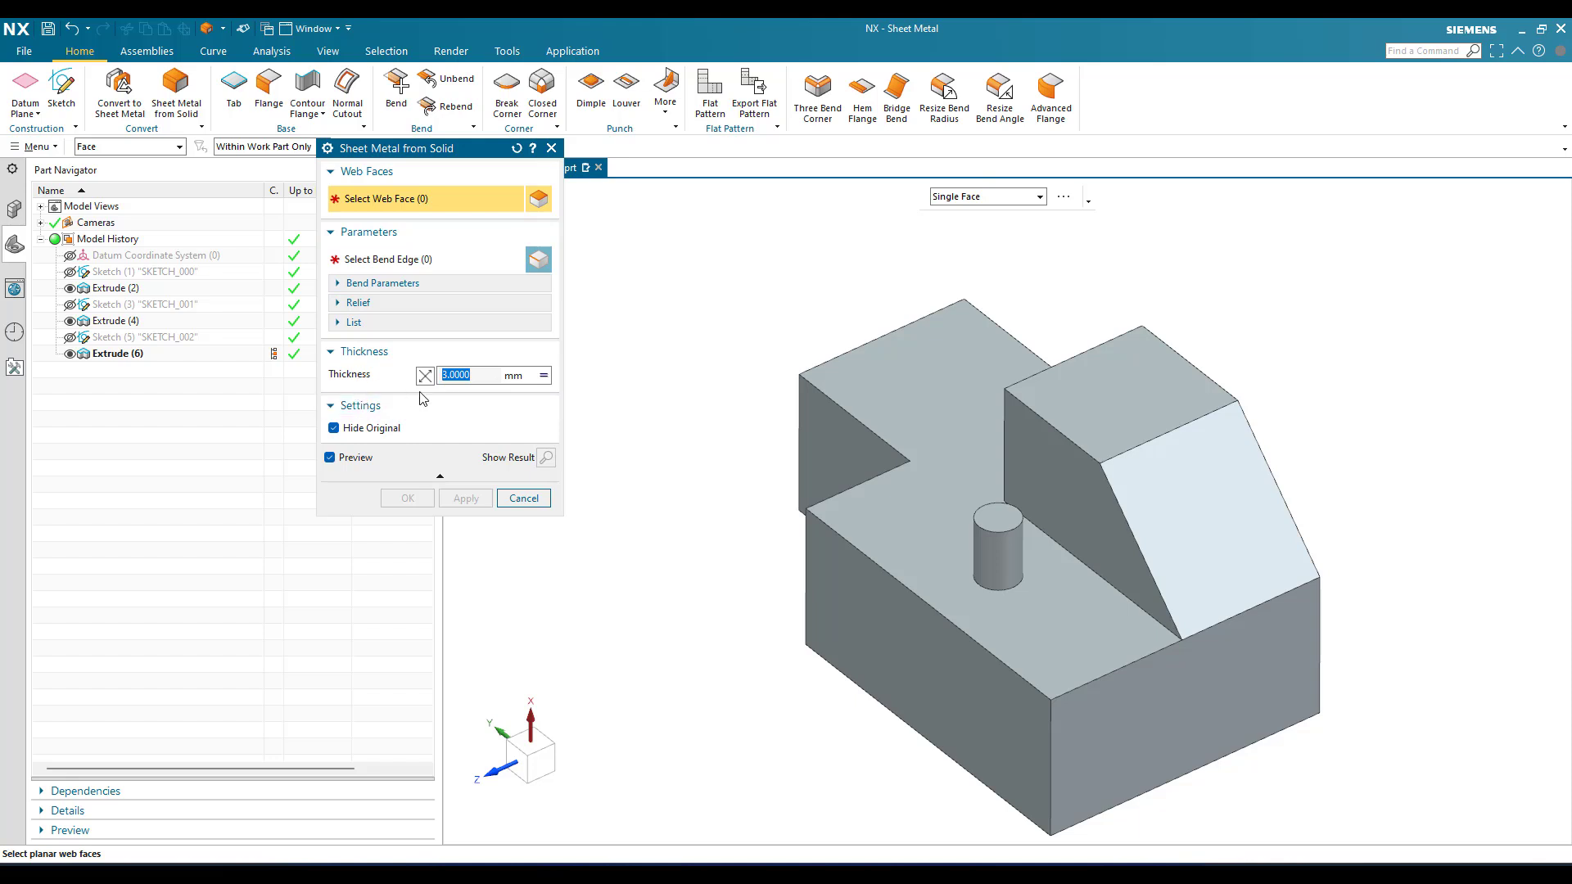
{"action": "left_click", "coordinate": [546, 385]}
{"action": "left_click", "coordinate": [589, 397]}
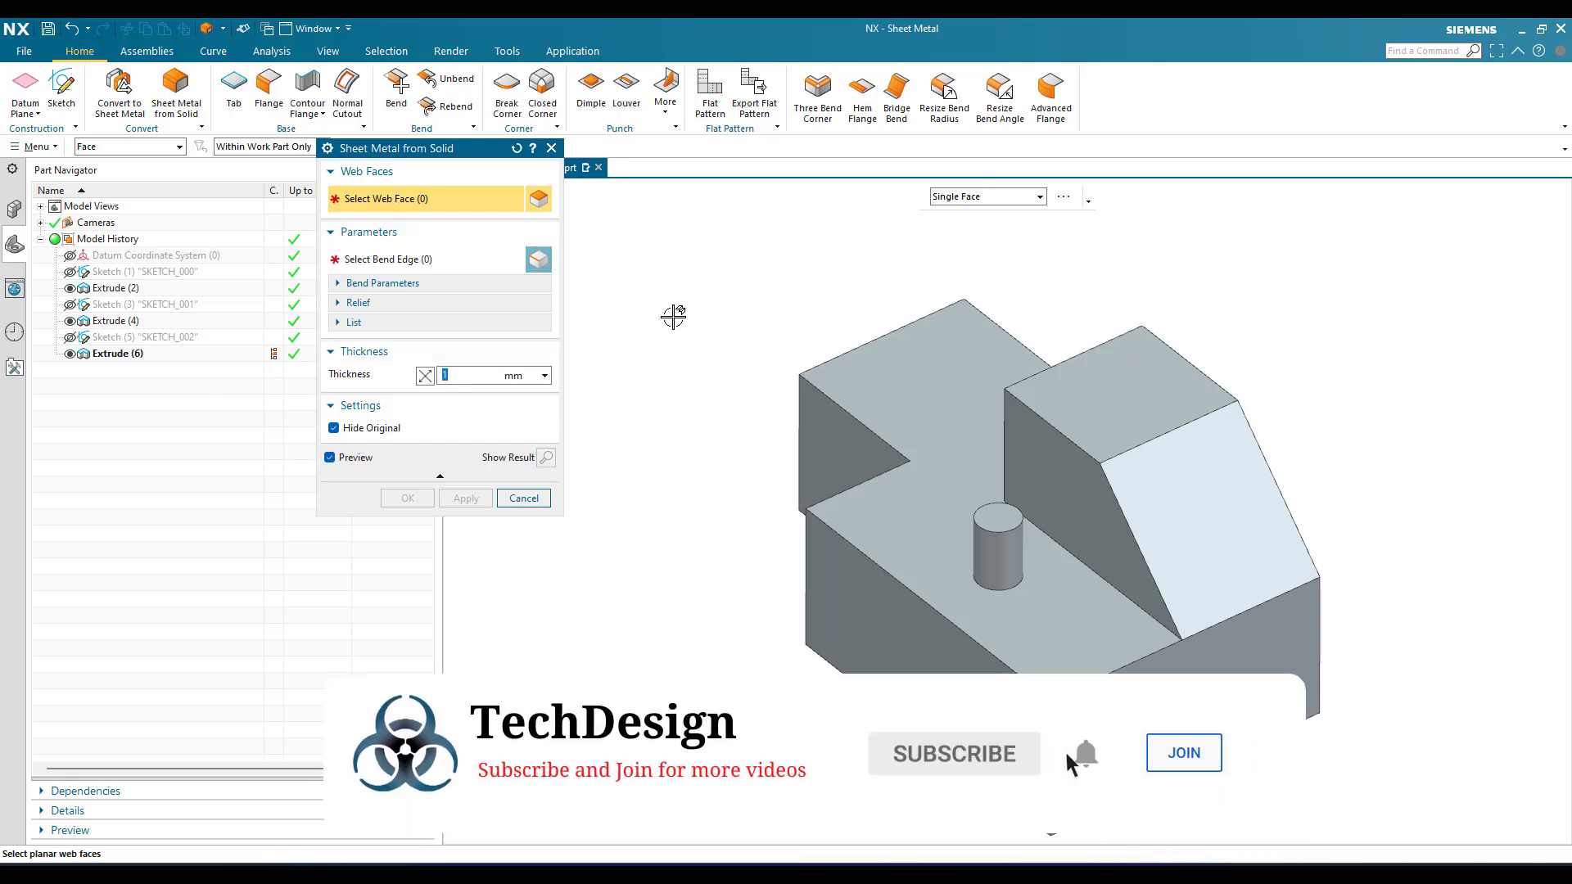
{"action": "scroll", "coordinate": [670, 316], "scroll_direction": "down", "scroll_amount": 1}
Step: Pick the stepped top face and the front face as web faces
{"action": "left_click", "coordinate": [839, 385]}
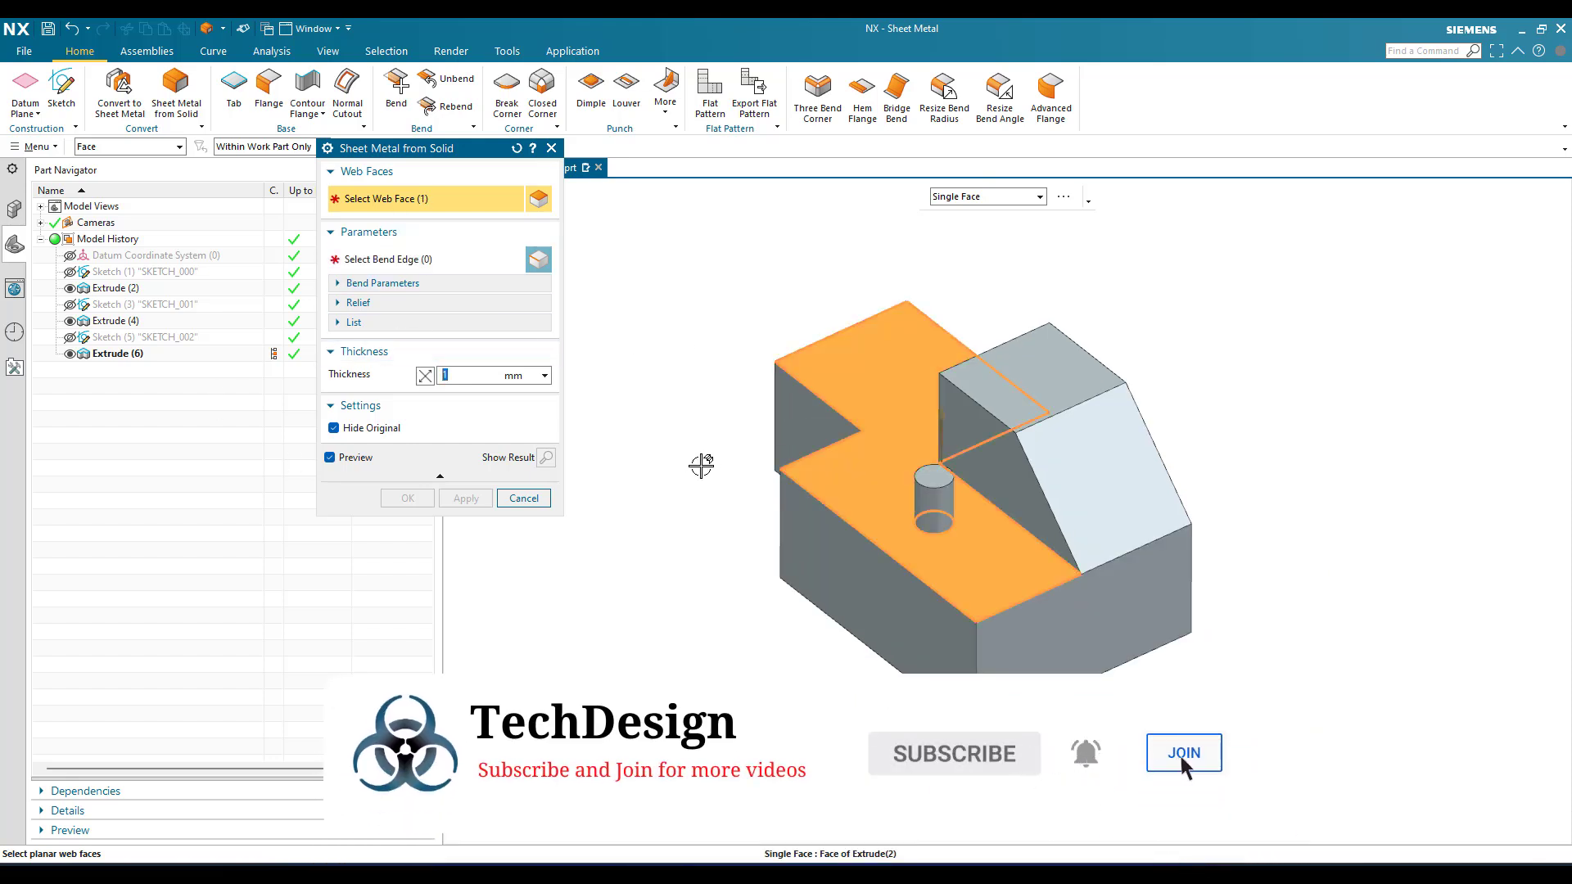
{"action": "scroll", "coordinate": [754, 389], "scroll_direction": "down", "scroll_amount": 1}
{"action": "scroll", "coordinate": [735, 438], "scroll_direction": "up", "scroll_amount": 2}
{"action": "left_click", "coordinate": [895, 597]}
{"action": "scroll", "coordinate": [709, 305], "scroll_direction": "down", "scroll_amount": 2}
{"action": "scroll", "coordinate": [701, 356], "scroll_direction": "up", "scroll_amount": 2}
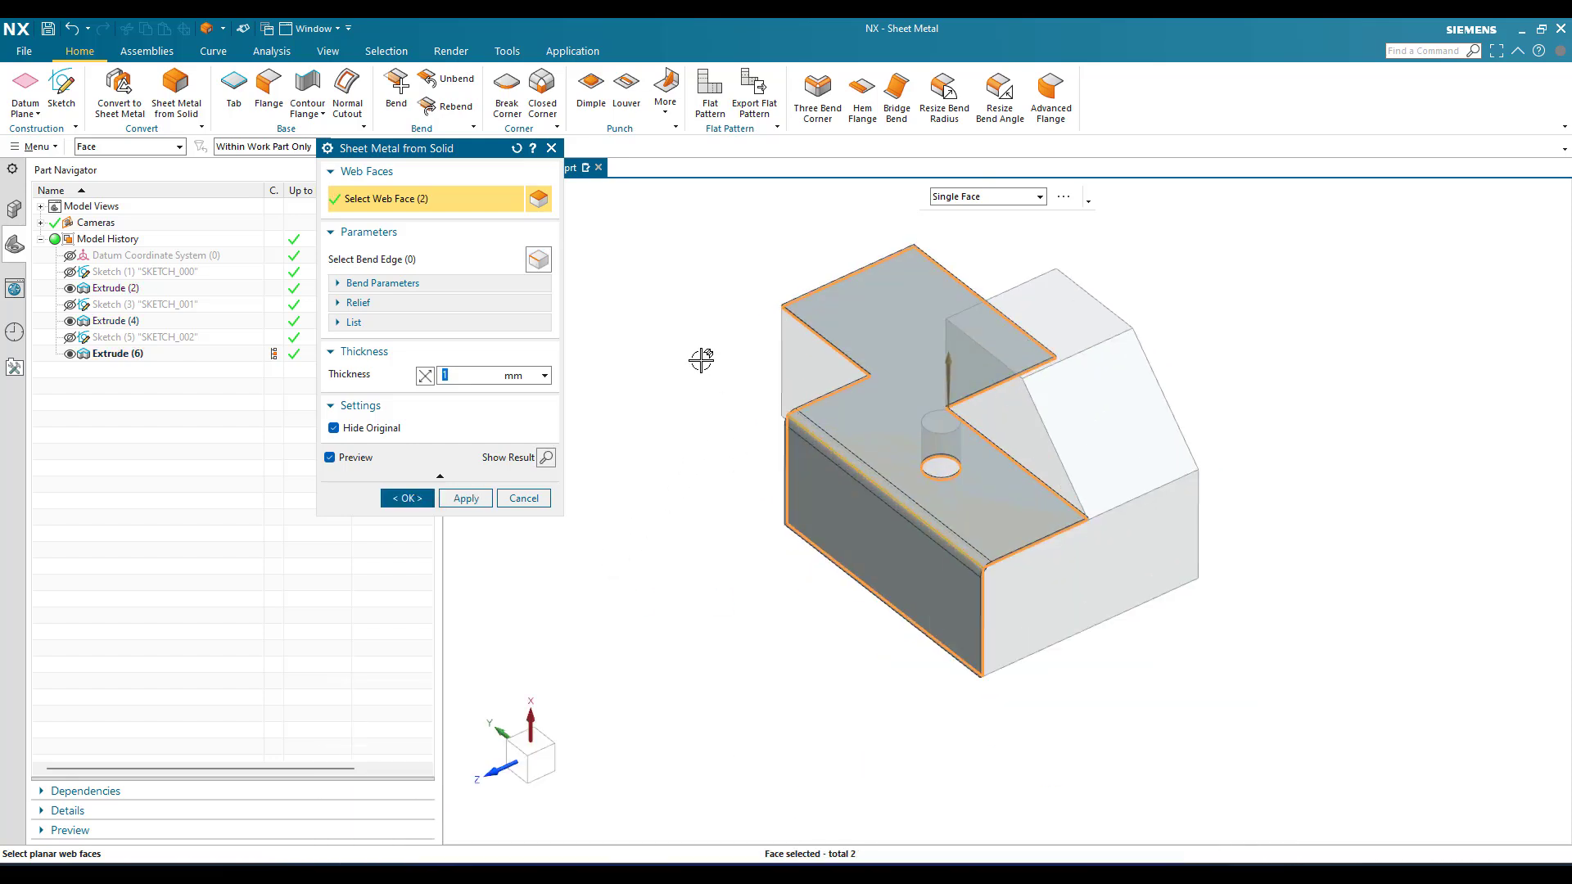
{"action": "scroll", "coordinate": [844, 511], "scroll_direction": "up", "scroll_amount": 1}
{"action": "scroll", "coordinate": [845, 503], "scroll_direction": "down", "scroll_amount": 2}
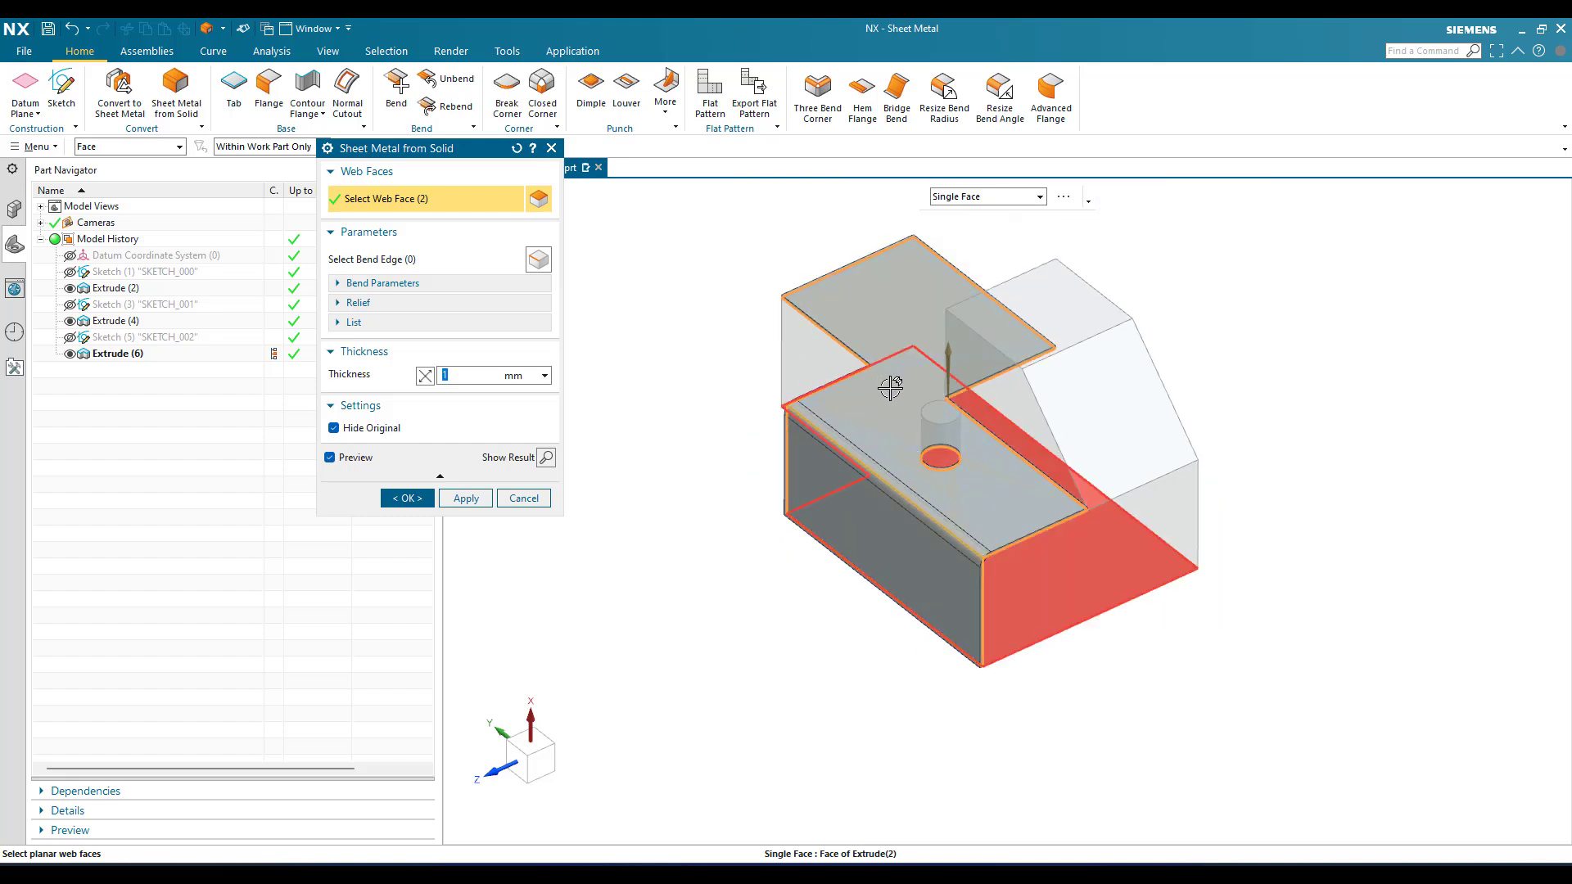
{"action": "scroll", "coordinate": [891, 554], "scroll_direction": "up", "scroll_amount": 2}
{"action": "scroll", "coordinate": [880, 524], "scroll_direction": "down", "scroll_amount": 1}
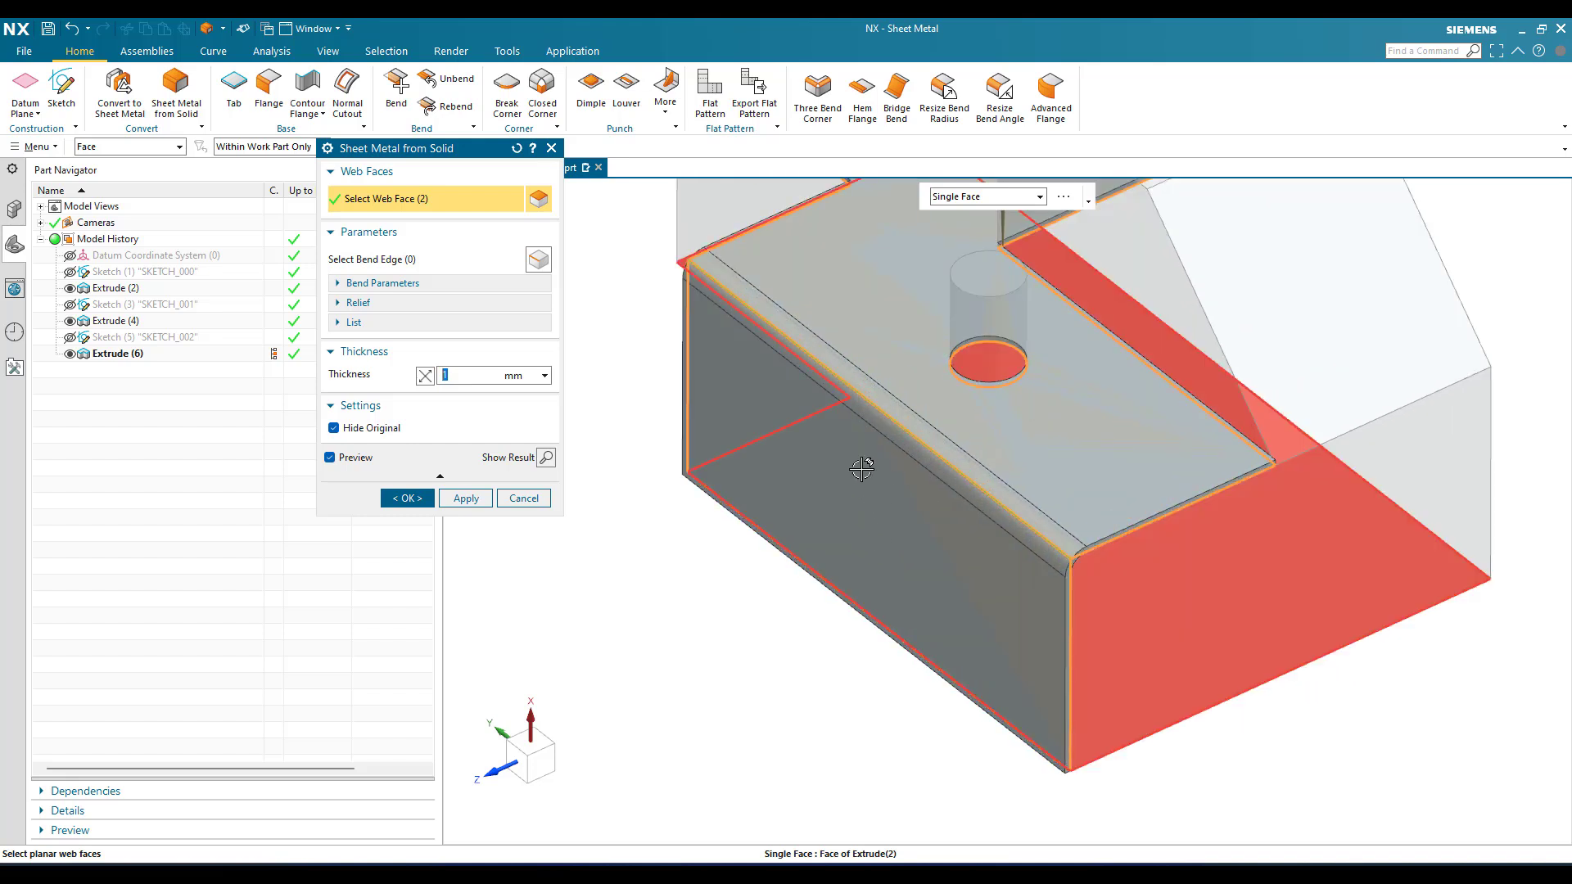
{"action": "scroll", "coordinate": [862, 468], "scroll_direction": "down", "scroll_amount": 2}
{"action": "scroll", "coordinate": [844, 492], "scroll_direction": "down", "scroll_amount": 2}
Step: Add the bottom floor face and the right end face as web faces
{"action": "middle_click_drag", "start_coordinate": [869, 512], "coordinate": [901, 446]}
{"action": "left_click", "coordinate": [895, 502]}
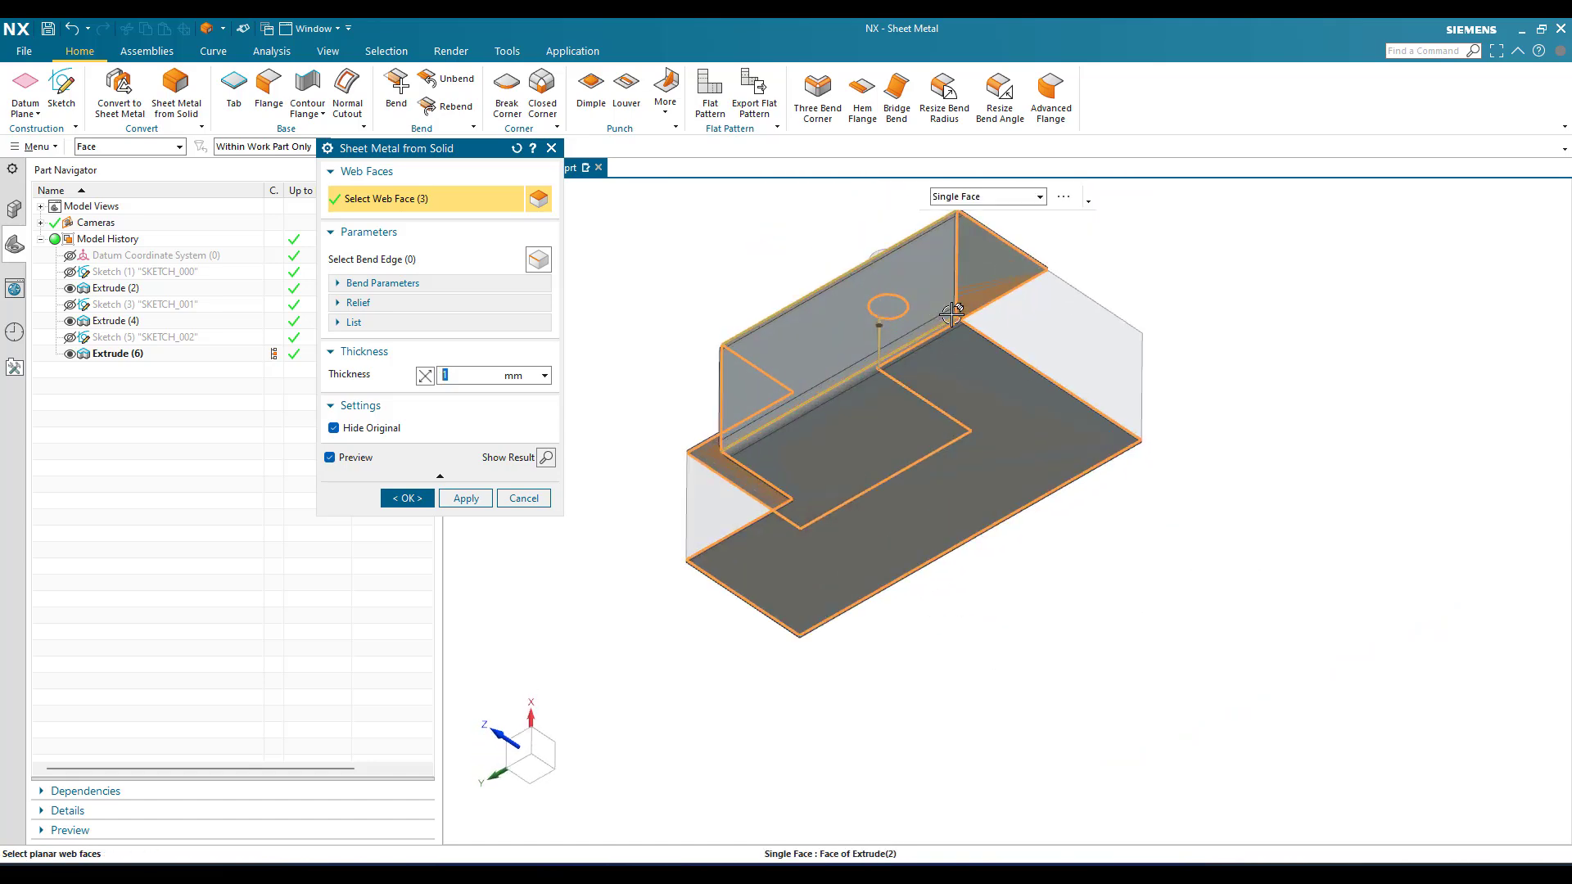
{"action": "scroll", "coordinate": [952, 313], "scroll_direction": "up", "scroll_amount": 3}
{"action": "scroll", "coordinate": [1059, 449], "scroll_direction": "down", "scroll_amount": 3}
{"action": "middle_click_drag", "start_coordinate": [882, 401], "coordinate": [870, 491]}
{"action": "scroll", "coordinate": [888, 516], "scroll_direction": "up", "scroll_amount": 3}
{"action": "scroll", "coordinate": [860, 492], "scroll_direction": "down", "scroll_amount": 3}
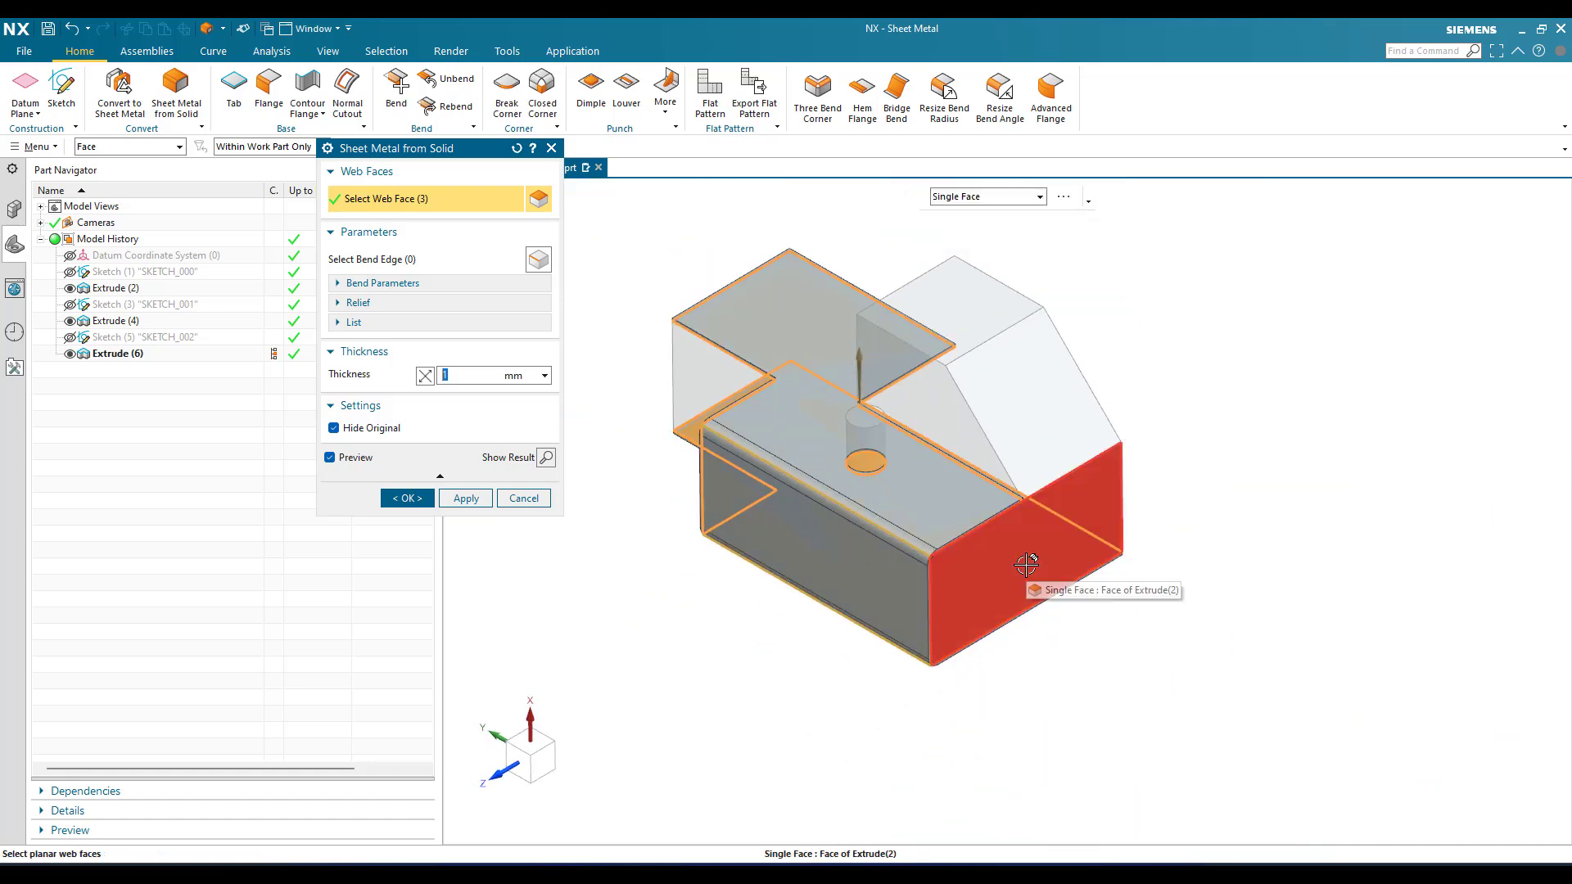
{"action": "left_click", "coordinate": [1027, 565]}
{"action": "scroll", "coordinate": [1019, 556], "scroll_direction": "up", "scroll_amount": 1}
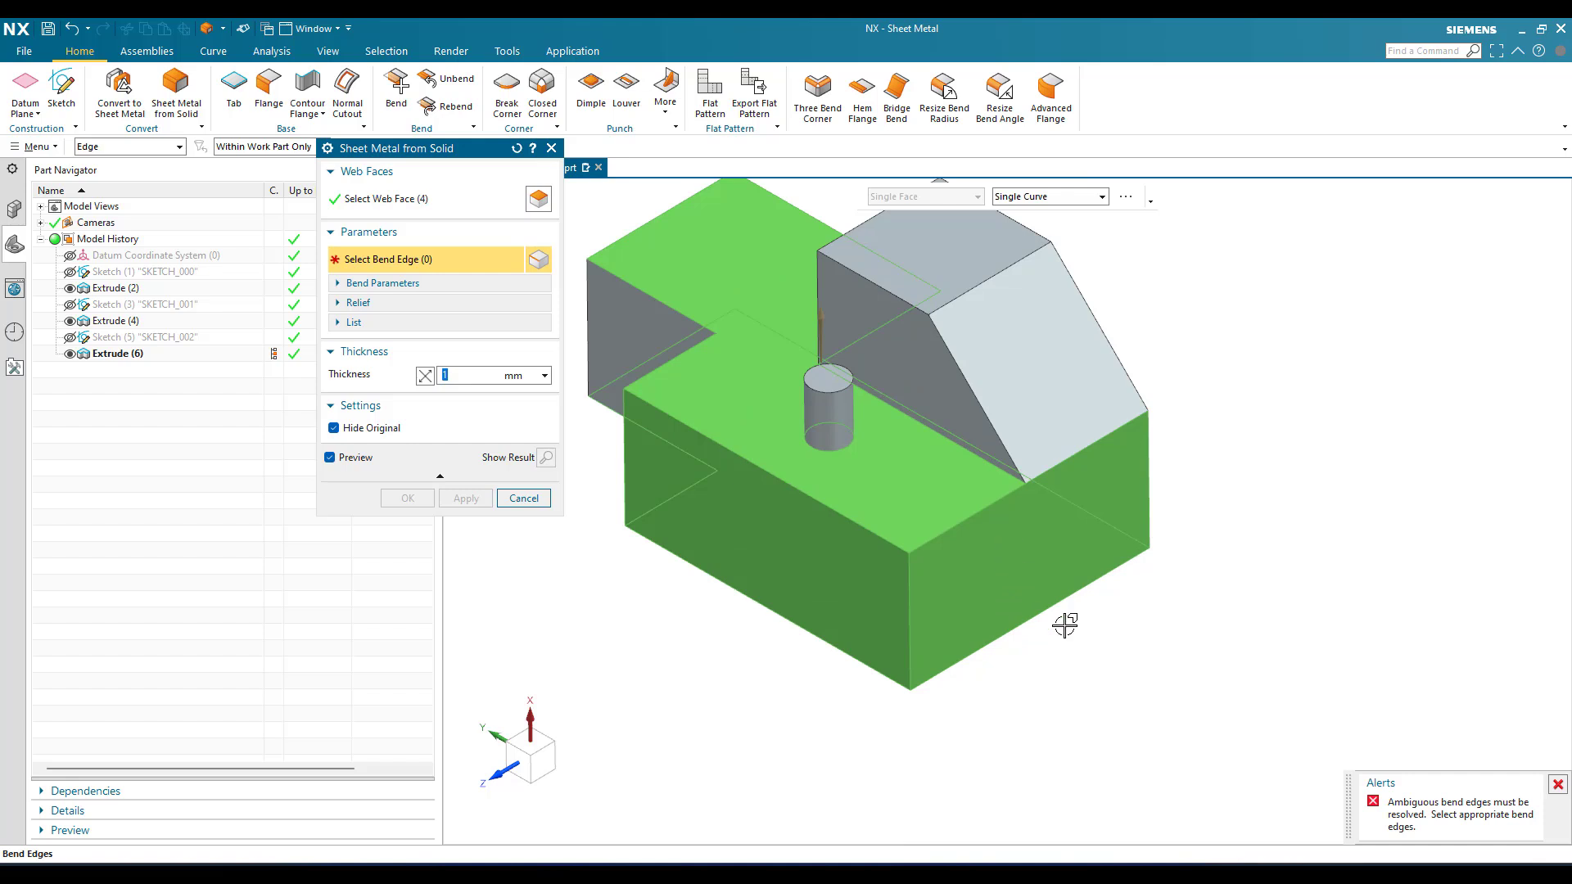
Step: Choose the front top edge as the bend edge to resolve the ambiguity
{"action": "scroll", "coordinate": [1065, 625], "scroll_direction": "up", "scroll_amount": 1}
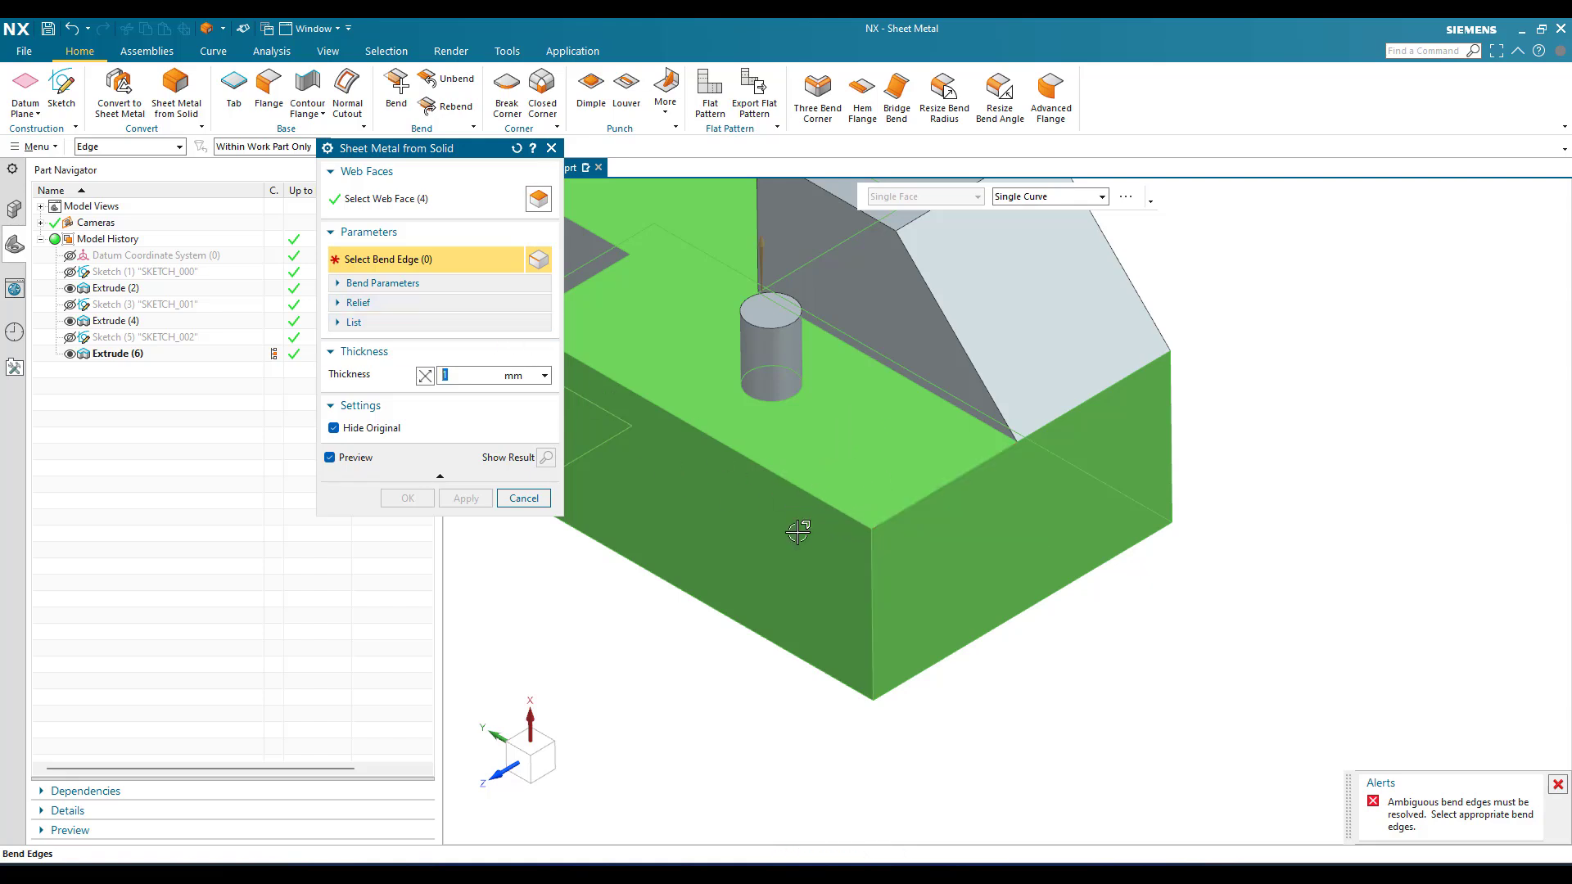
{"action": "middle_click_drag", "start_coordinate": [789, 574], "coordinate": [833, 428]}
{"action": "scroll", "coordinate": [822, 444], "scroll_direction": "up", "scroll_amount": 1}
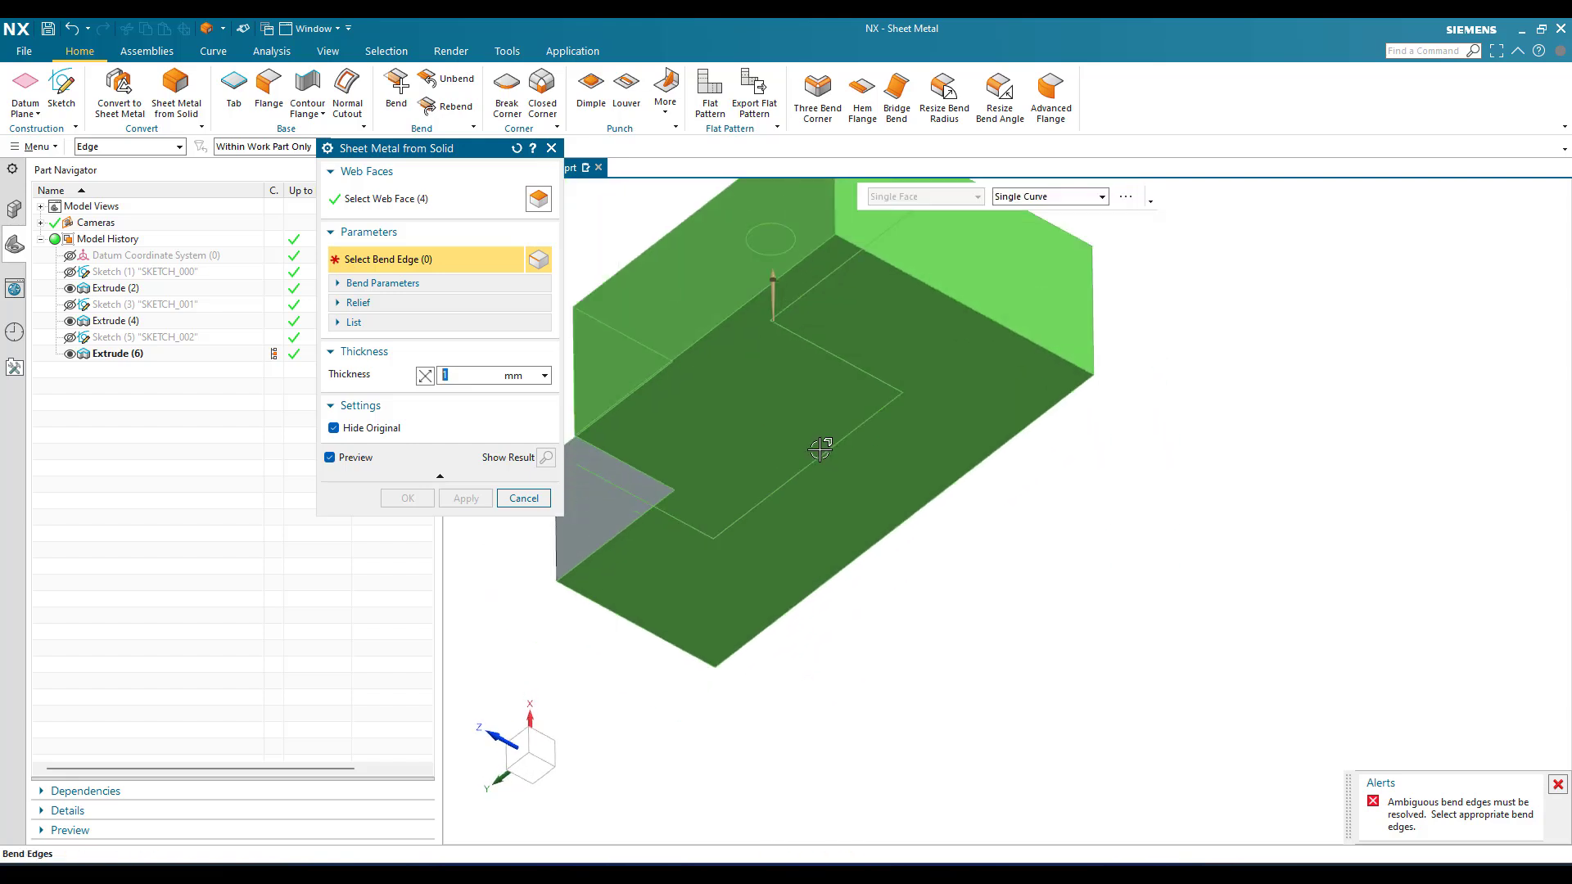
{"action": "scroll", "coordinate": [821, 449], "scroll_direction": "up", "scroll_amount": 1}
{"action": "middle_click_drag", "start_coordinate": [787, 447], "coordinate": [804, 508]}
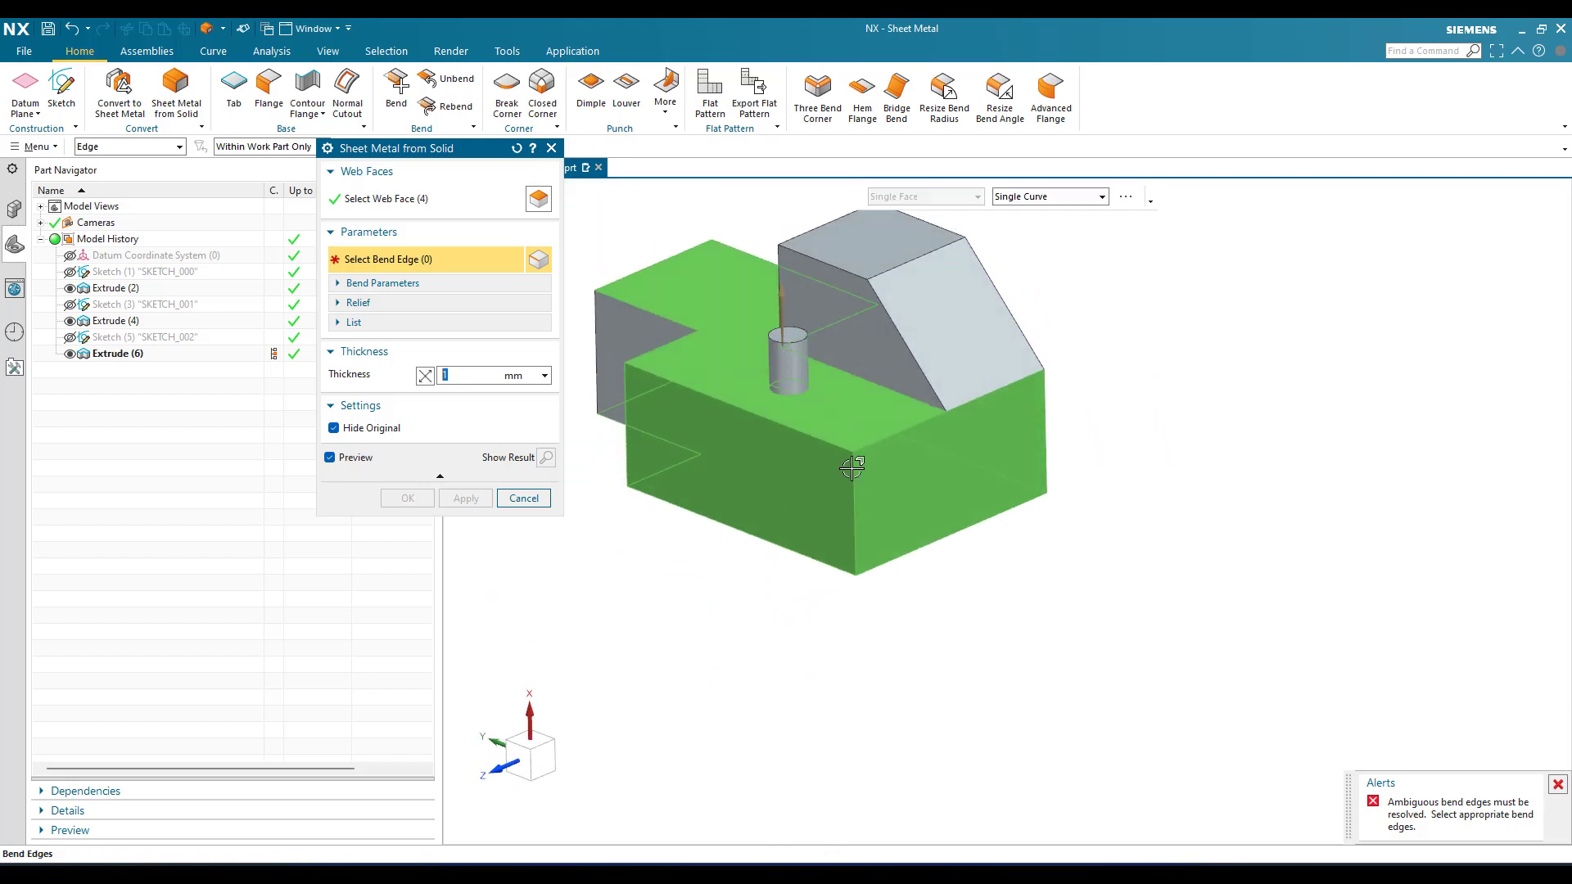
{"action": "scroll", "coordinate": [852, 462], "scroll_direction": "down", "scroll_amount": 3}
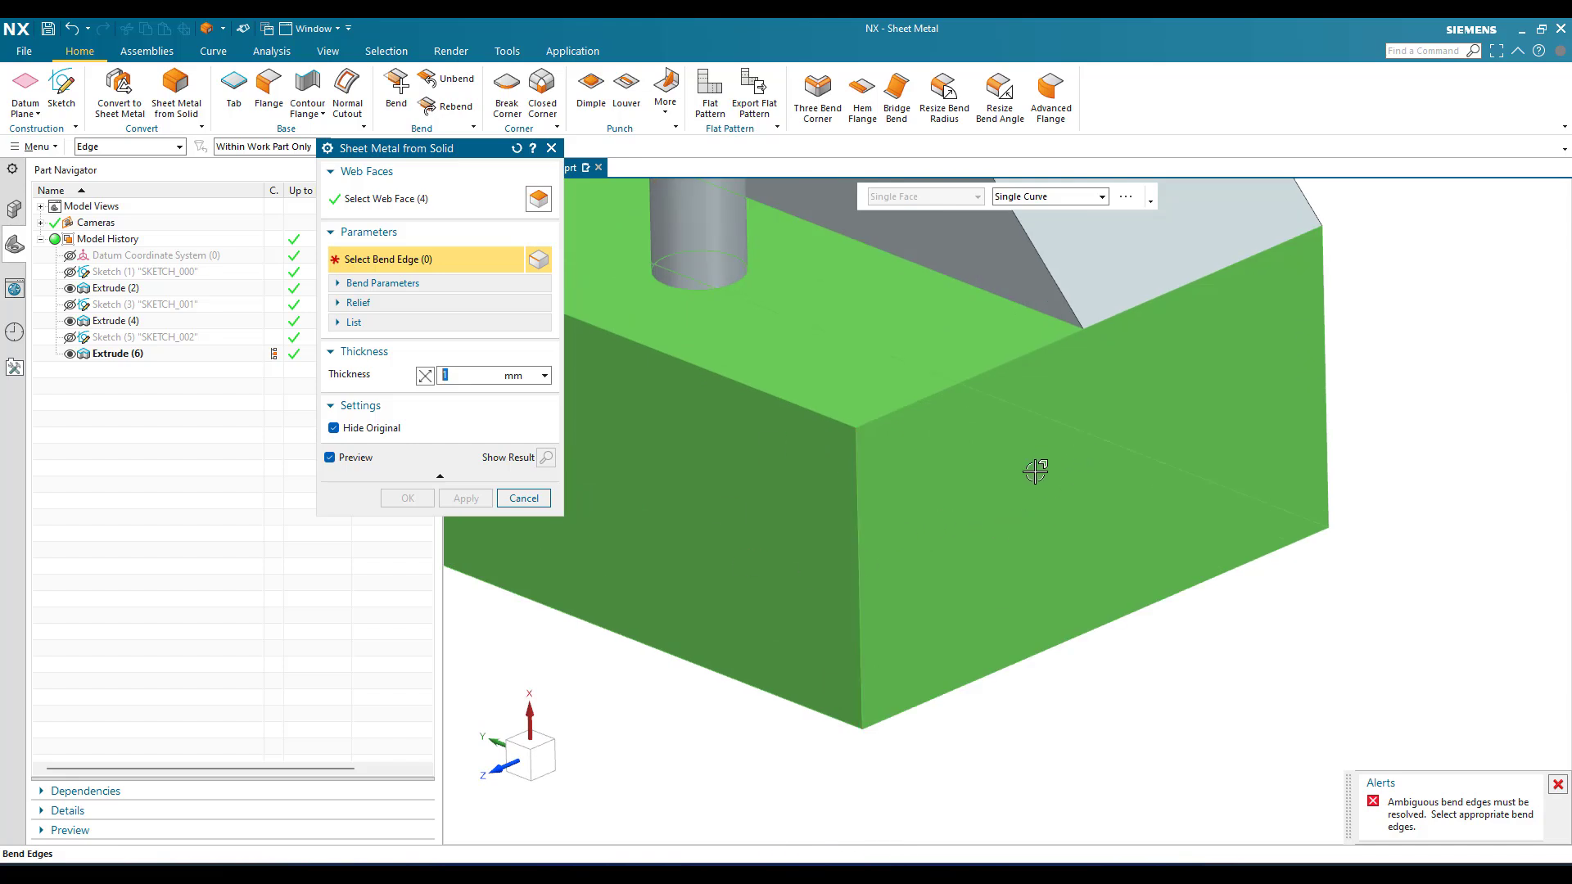
{"action": "scroll", "coordinate": [1035, 472], "scroll_direction": "up", "scroll_amount": 2}
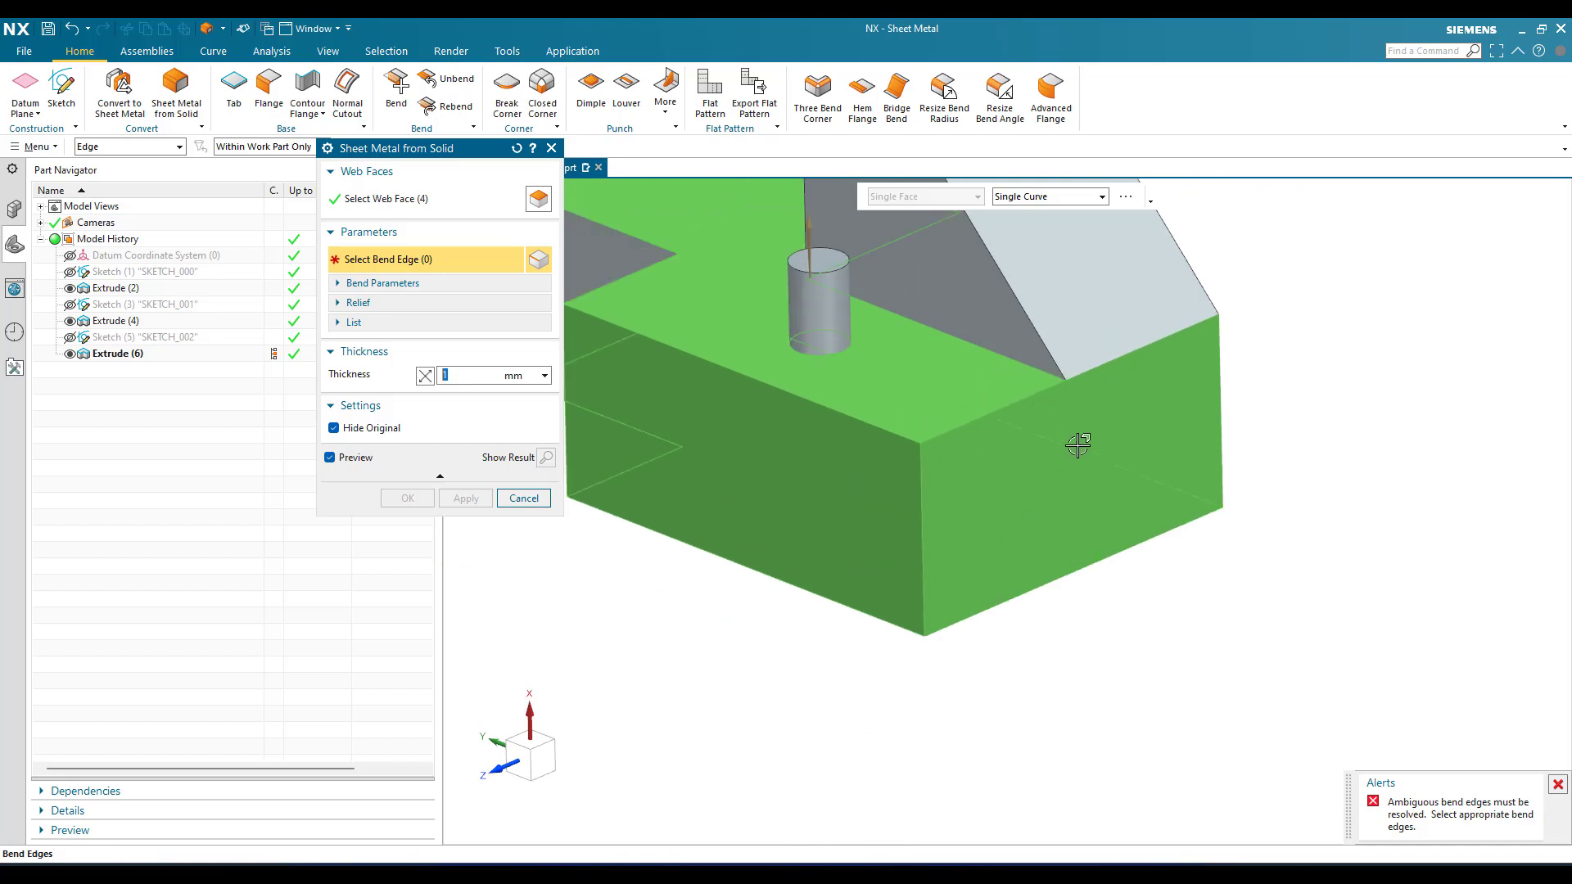
{"action": "left_click", "coordinate": [942, 440]}
Step: Check the bent preview and confirm the Sheet Metal from Solid conversion
{"action": "scroll", "coordinate": [1065, 542], "scroll_direction": "up", "scroll_amount": 3}
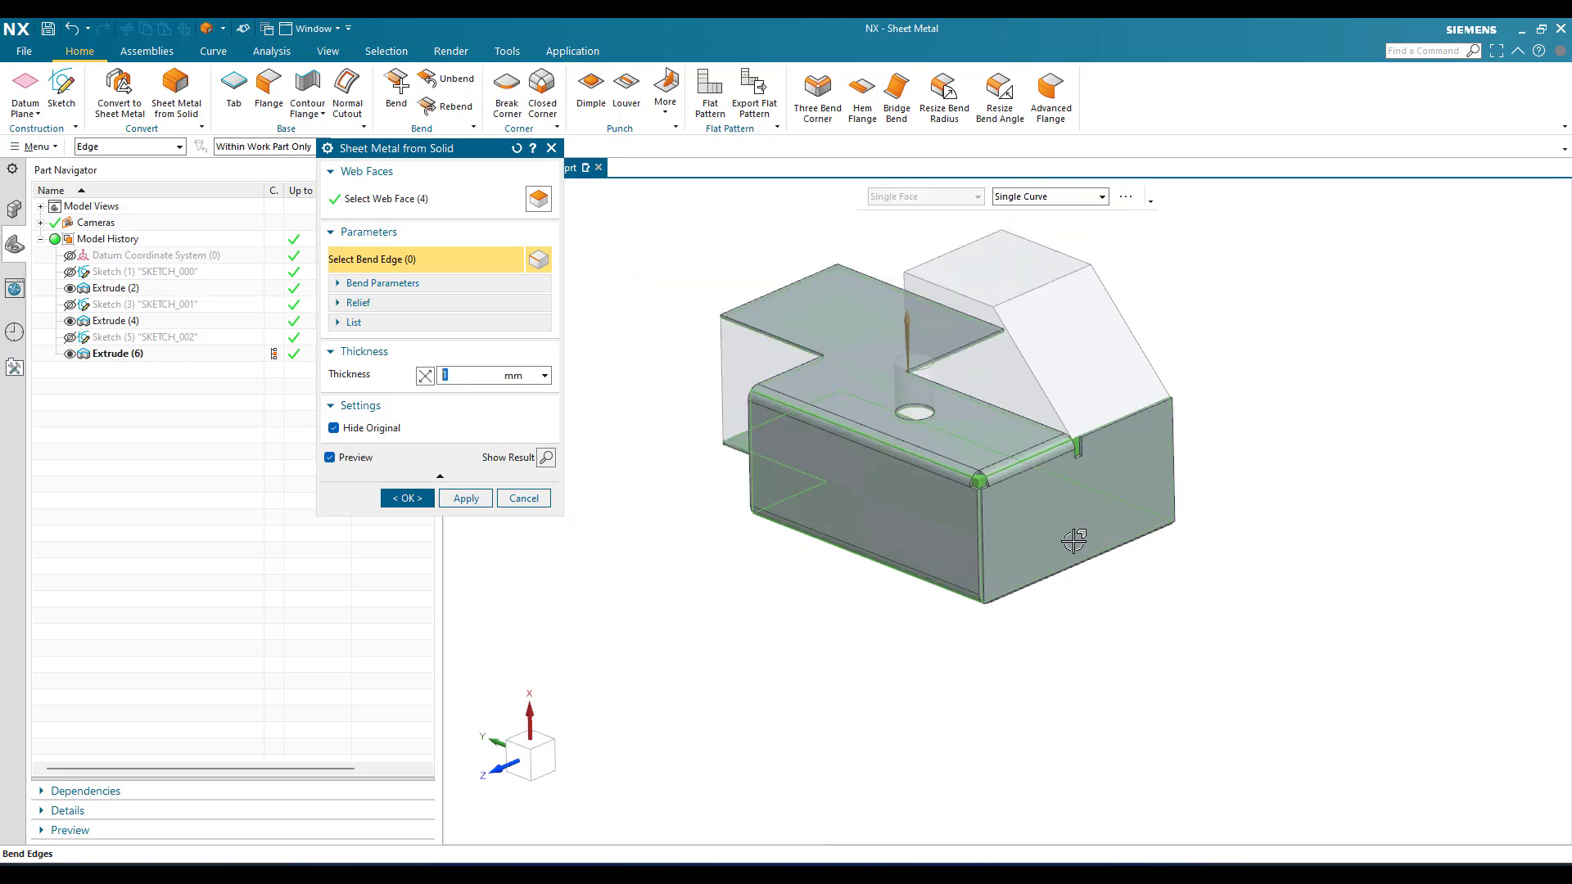
{"action": "scroll", "coordinate": [979, 463], "scroll_direction": "down", "scroll_amount": 4}
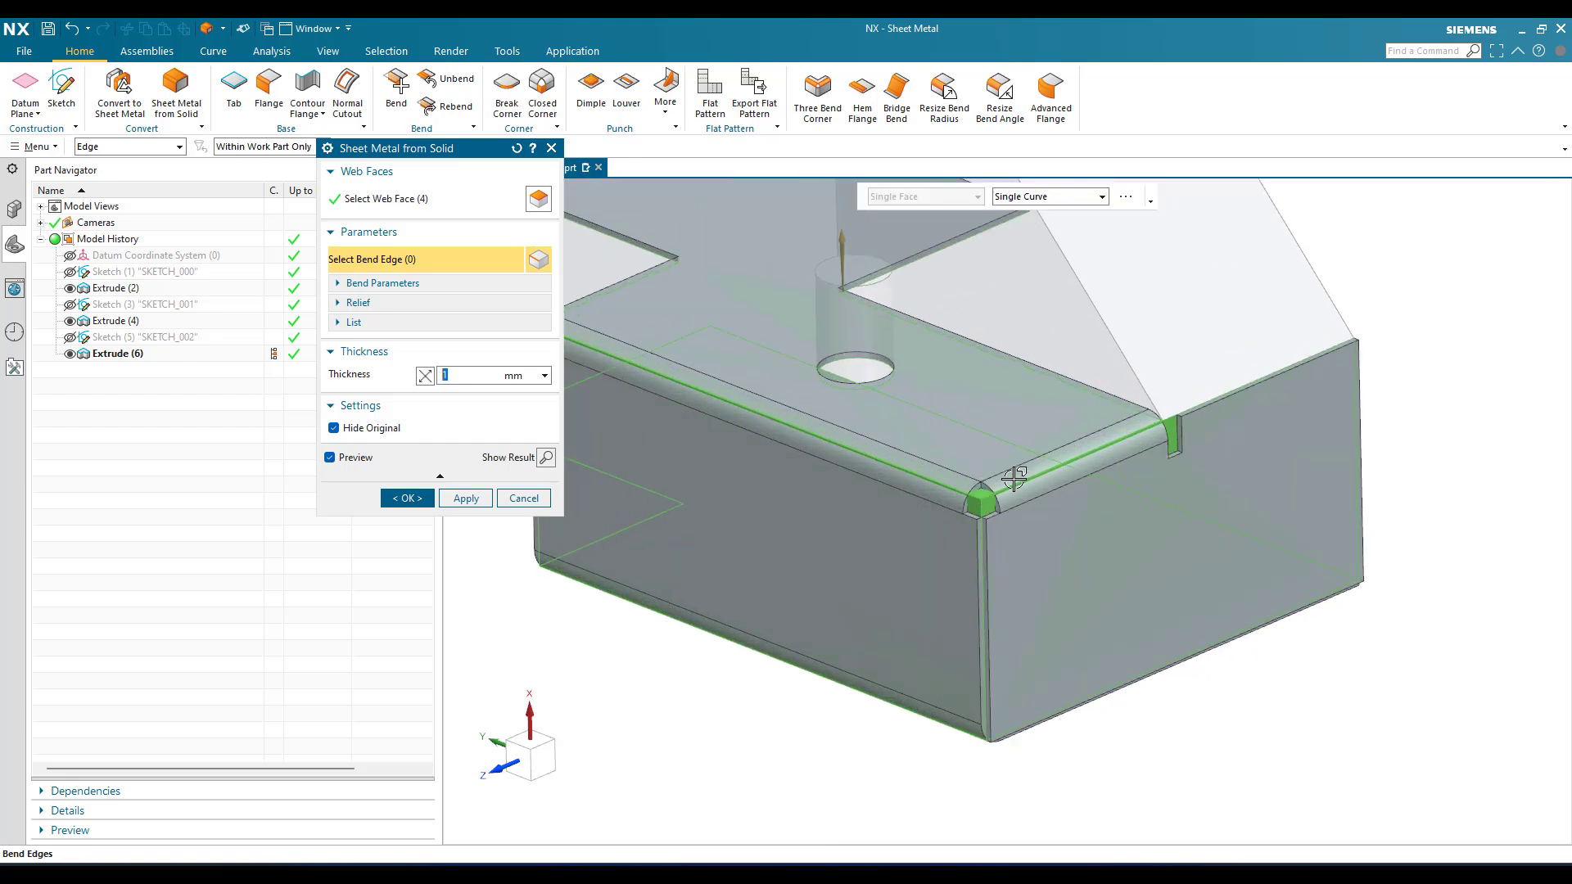
{"action": "scroll", "coordinate": [1015, 466], "scroll_direction": "down", "scroll_amount": 3}
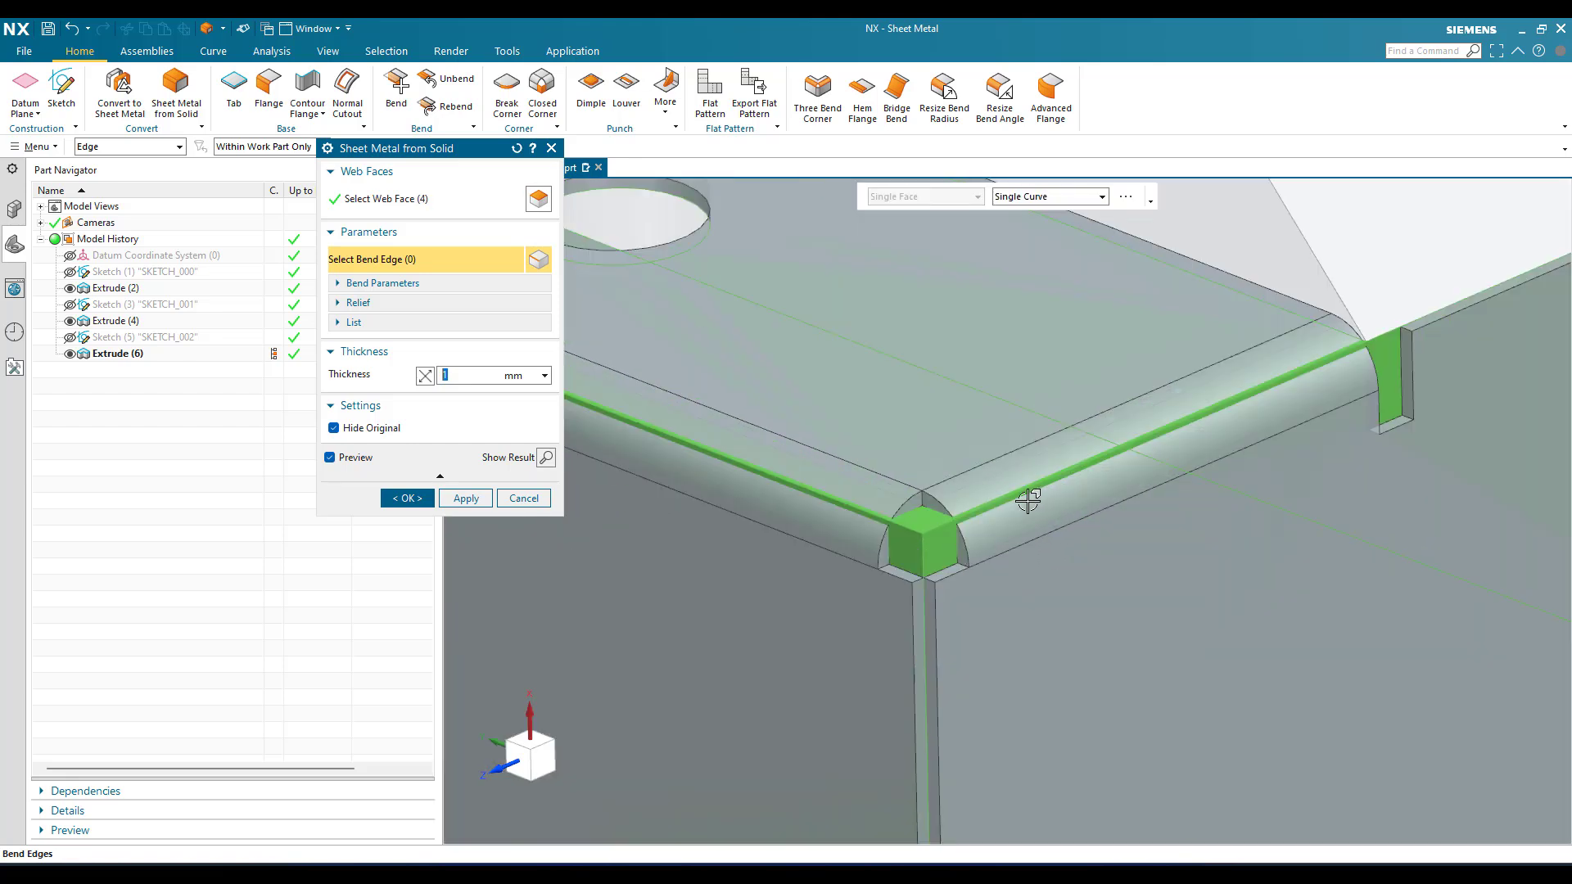
{"action": "scroll", "coordinate": [1045, 493], "scroll_direction": "up", "scroll_amount": 2}
{"action": "scroll", "coordinate": [1073, 496], "scroll_direction": "up", "scroll_amount": 3}
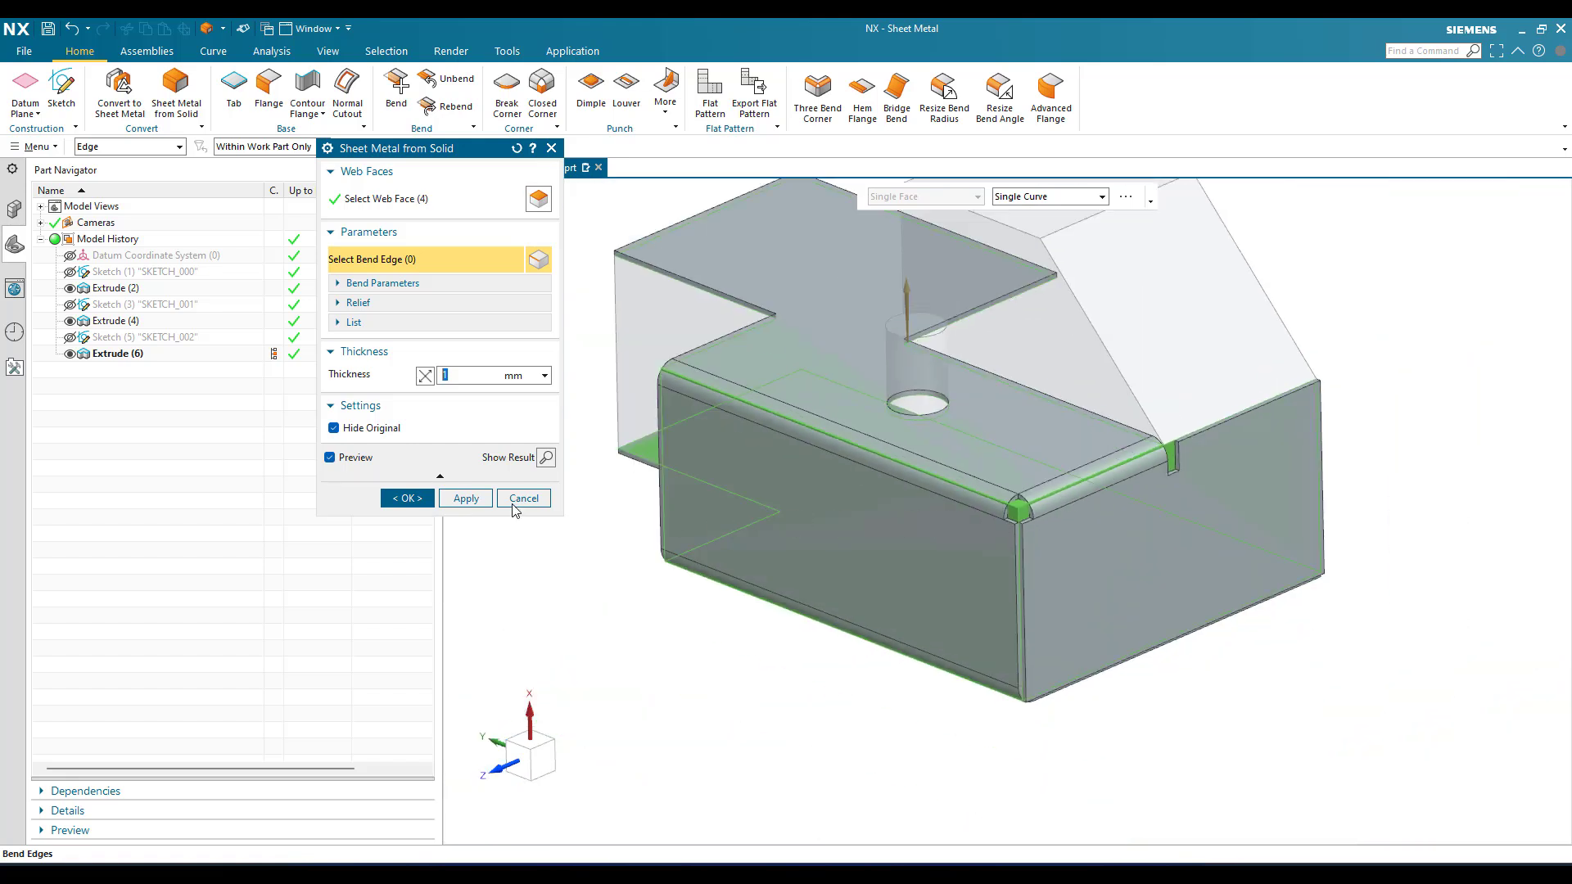
{"action": "left_click", "coordinate": [407, 498]}
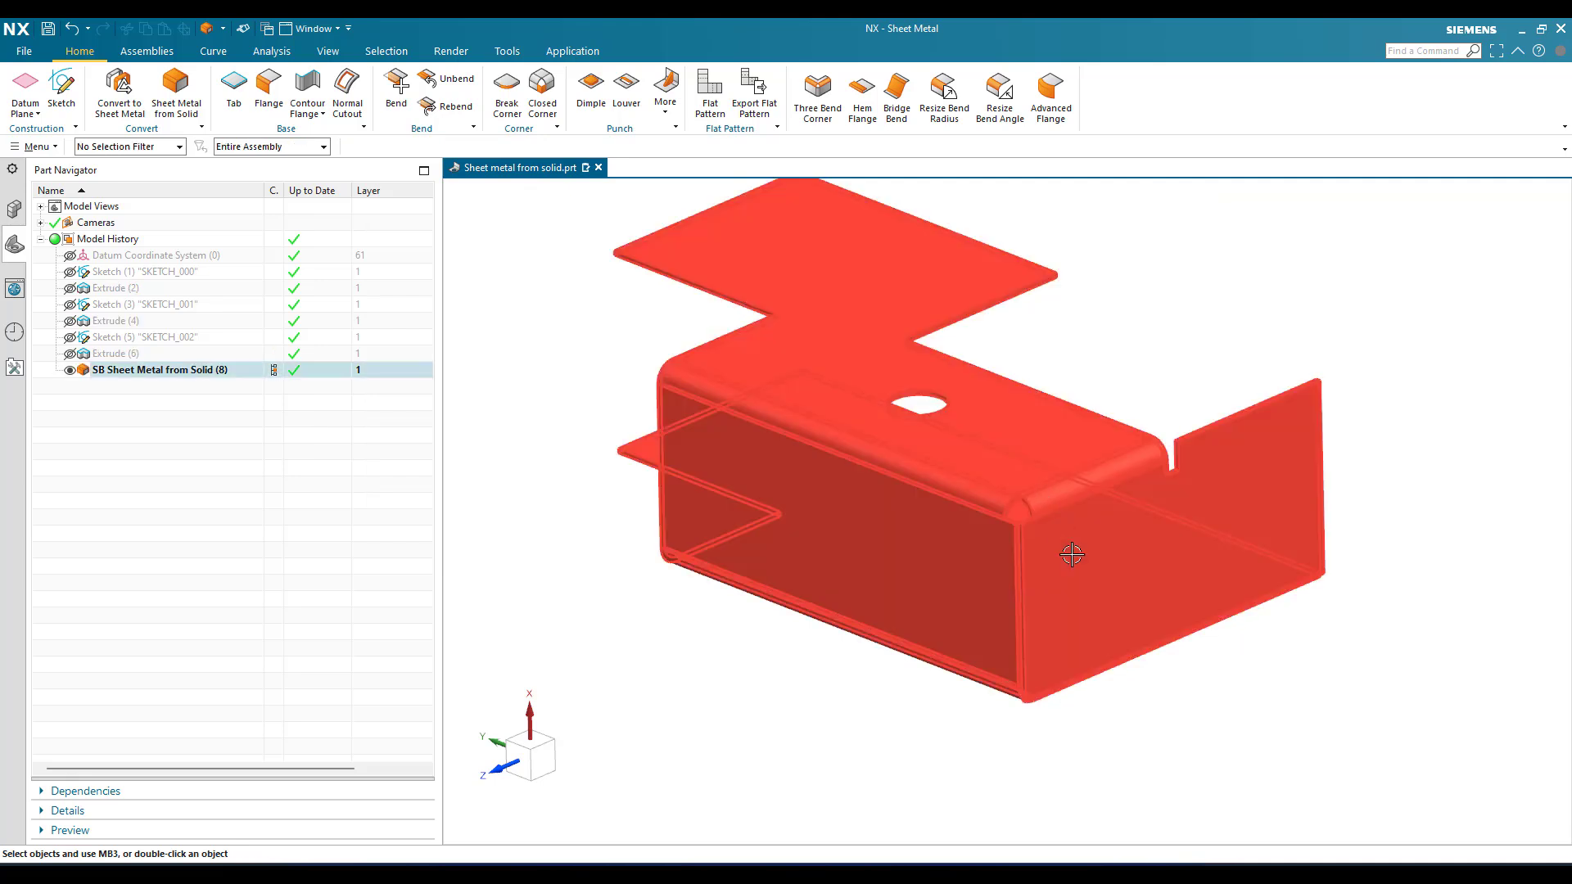
Step: Undo the conversion and restart Sheet Metal from Solid with the top face as first web
{"action": "key", "text": "ctrl+z"}
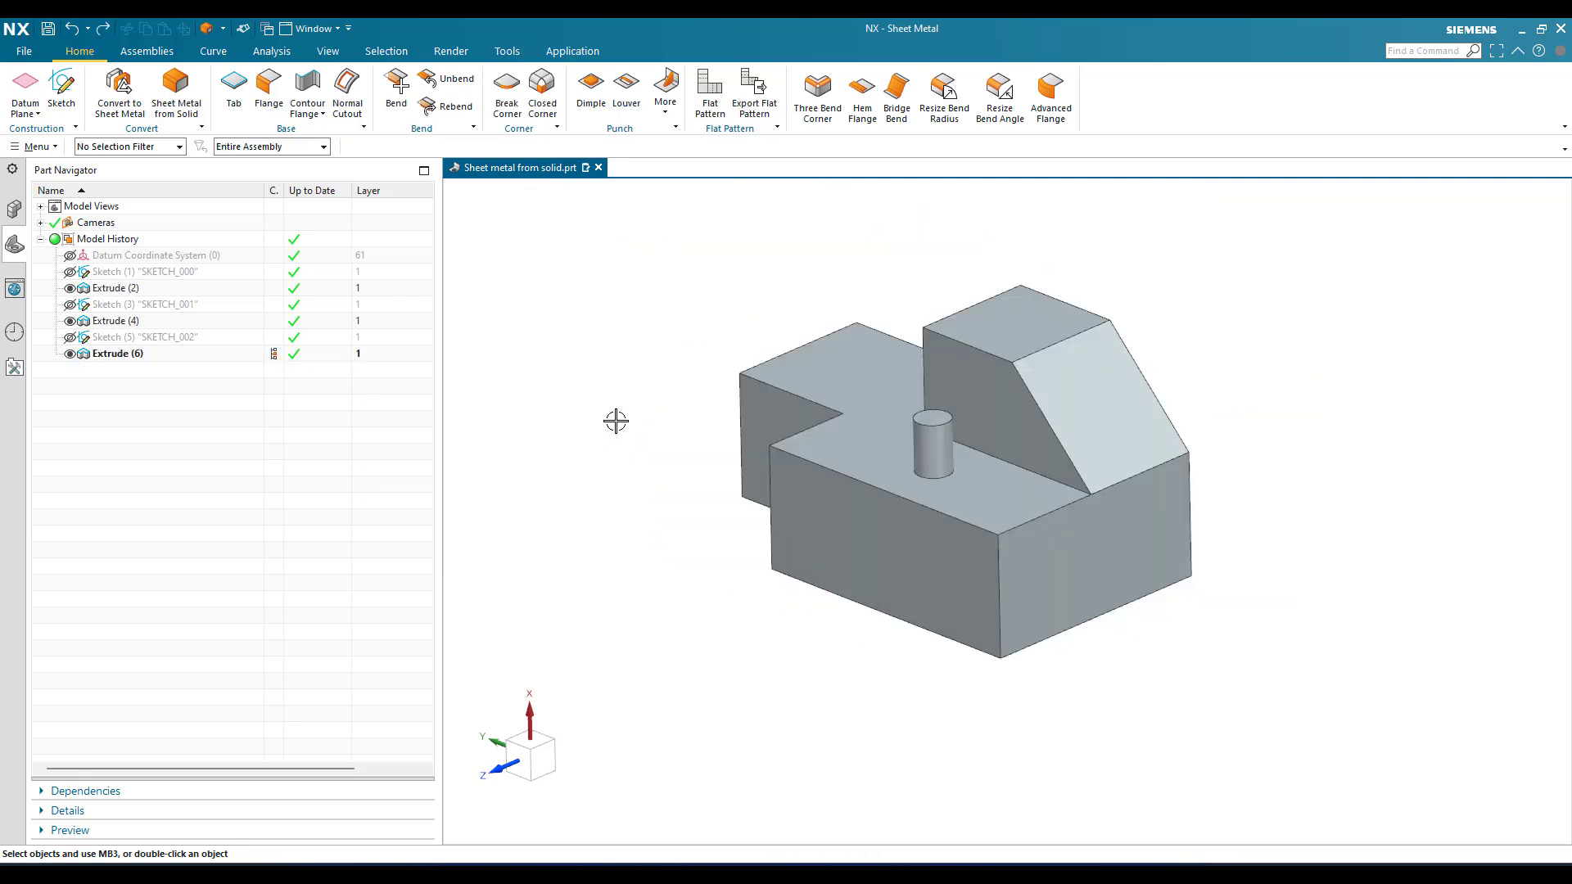
{"action": "scroll", "coordinate": [579, 407], "scroll_direction": "up", "scroll_amount": 1}
{"action": "scroll", "coordinate": [621, 474], "scroll_direction": "down", "scroll_amount": 2}
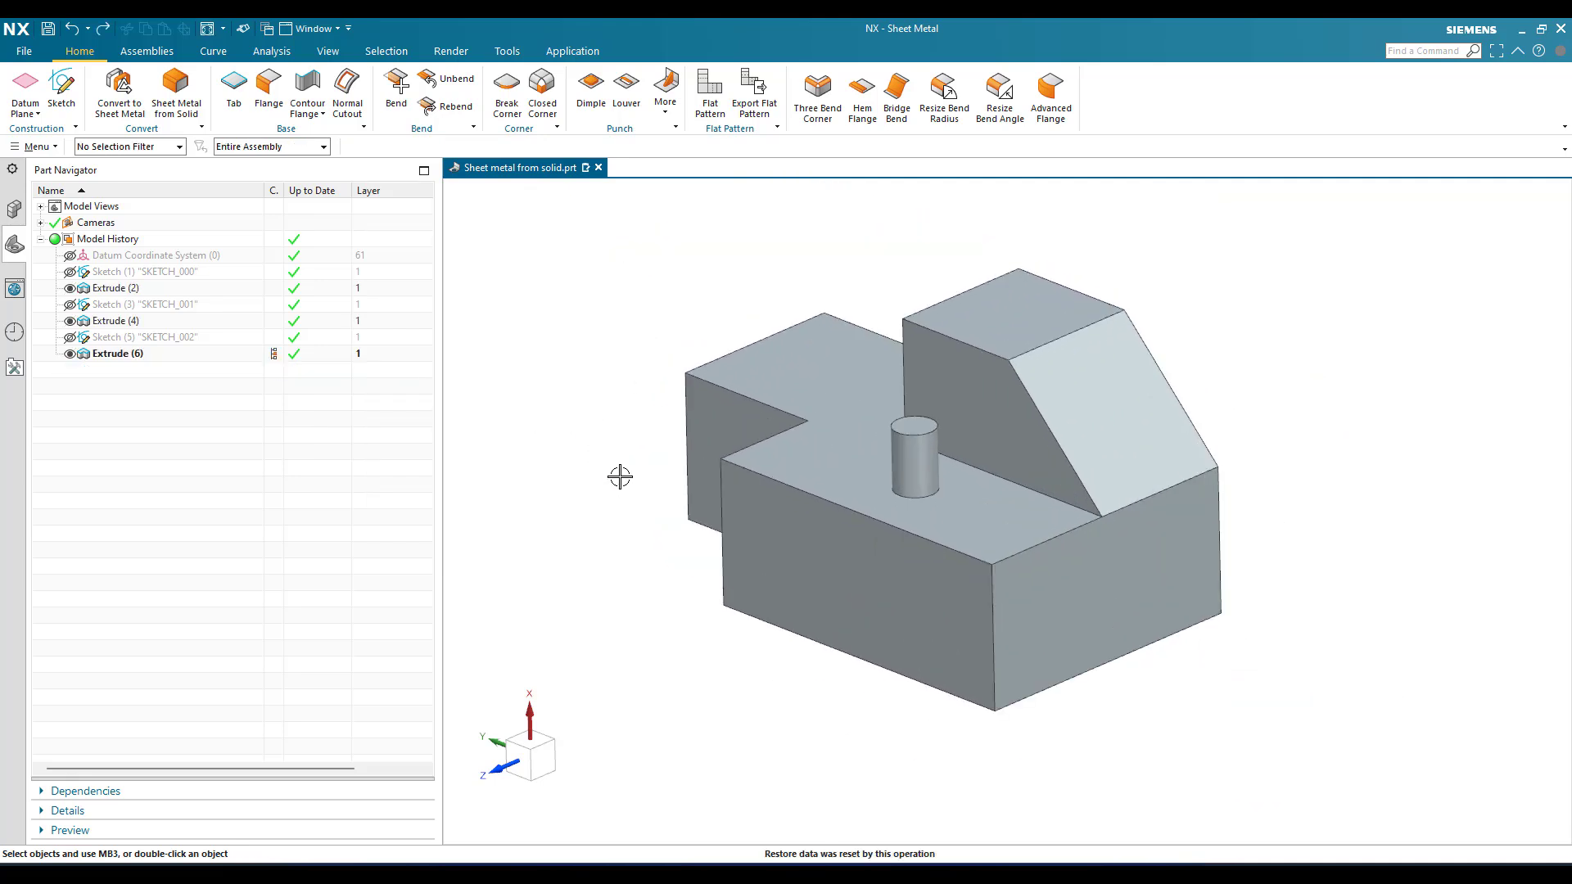
{"action": "left_click", "coordinate": [176, 90]}
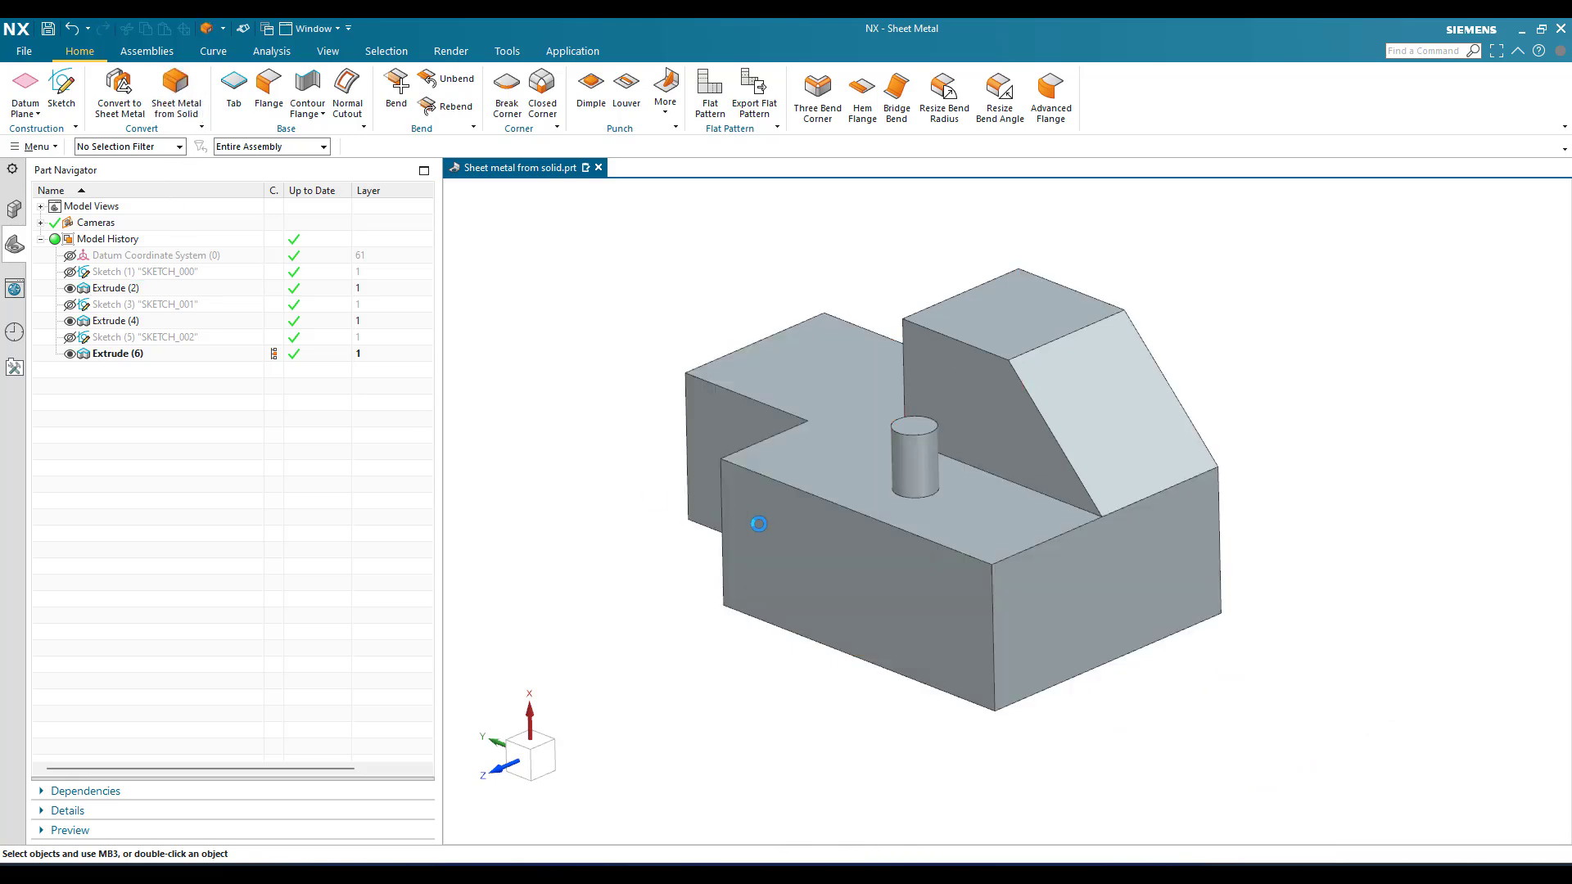
{"action": "left_click", "coordinate": [836, 427]}
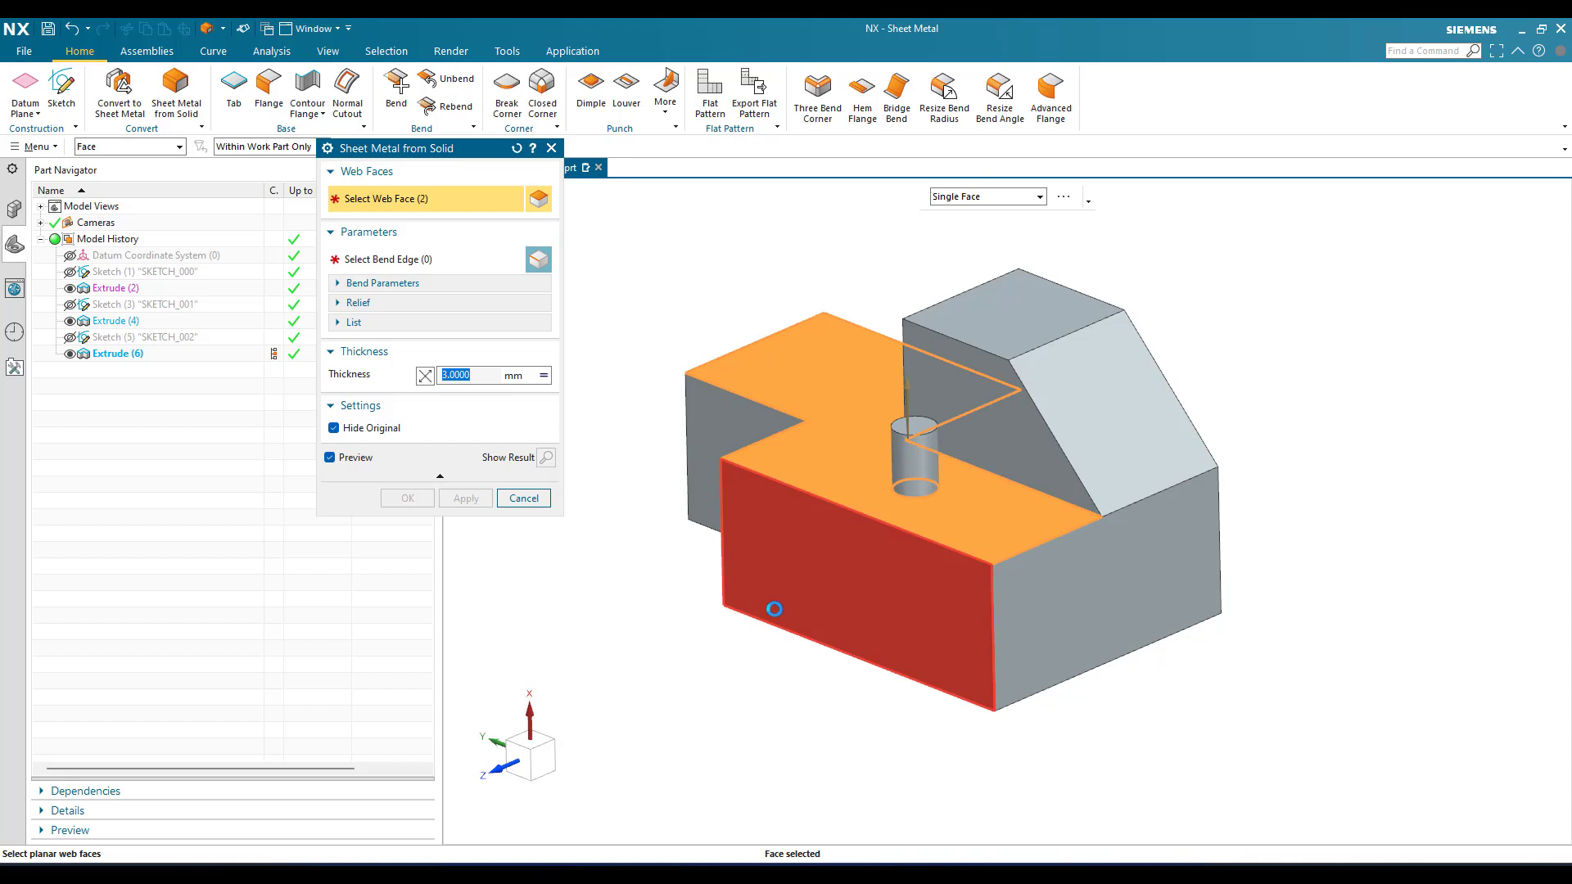
Step: Add the front face and the right face as web faces
{"action": "left_click", "coordinate": [772, 610]}
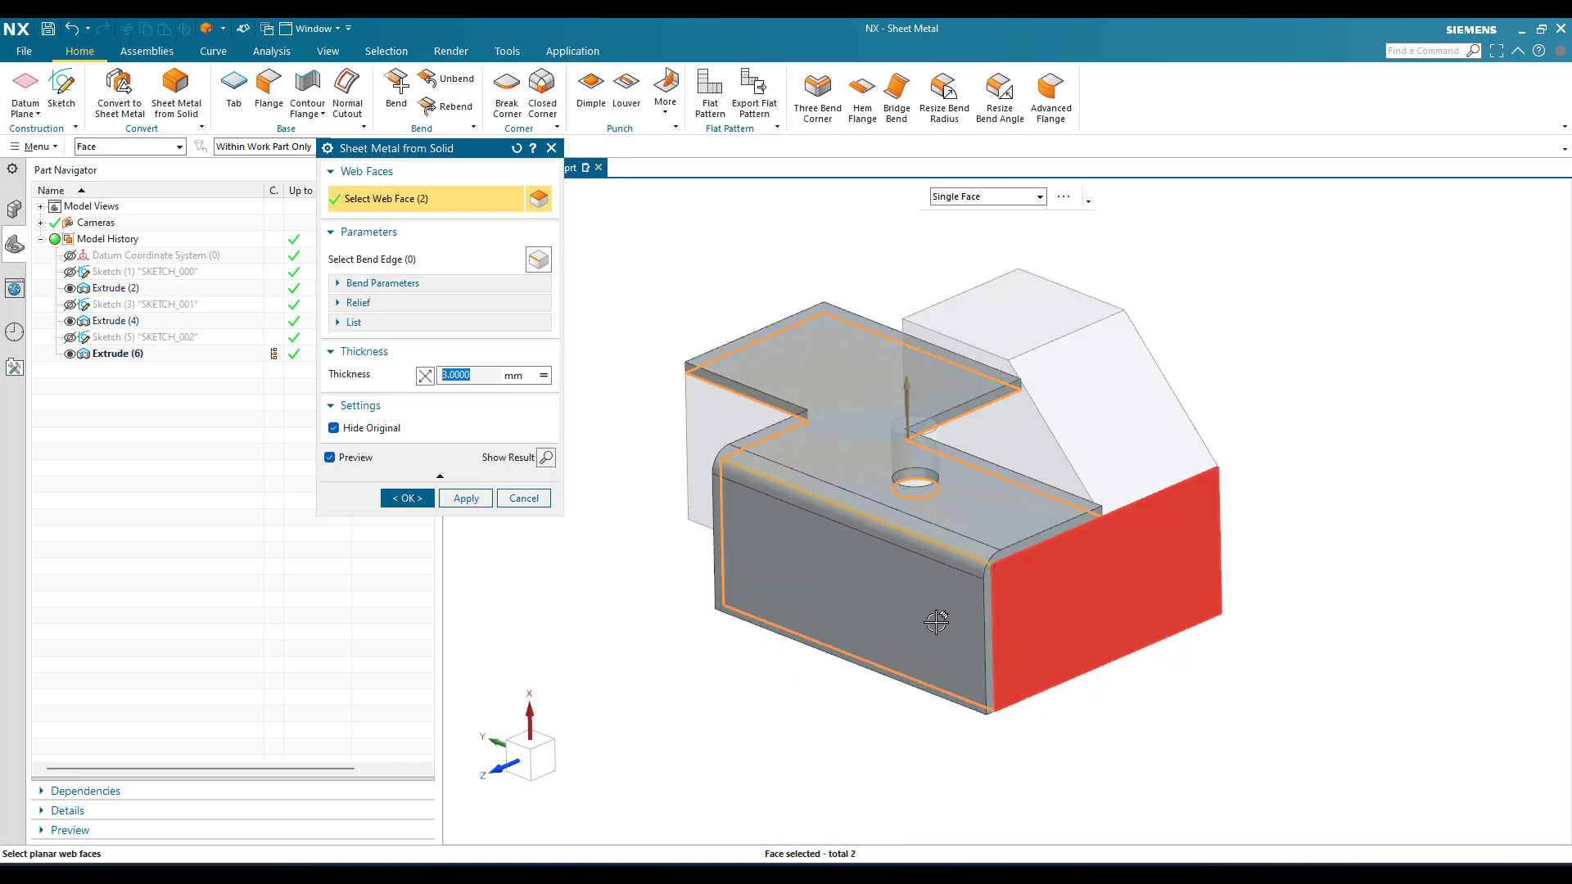
{"action": "left_click", "coordinate": [1094, 623]}
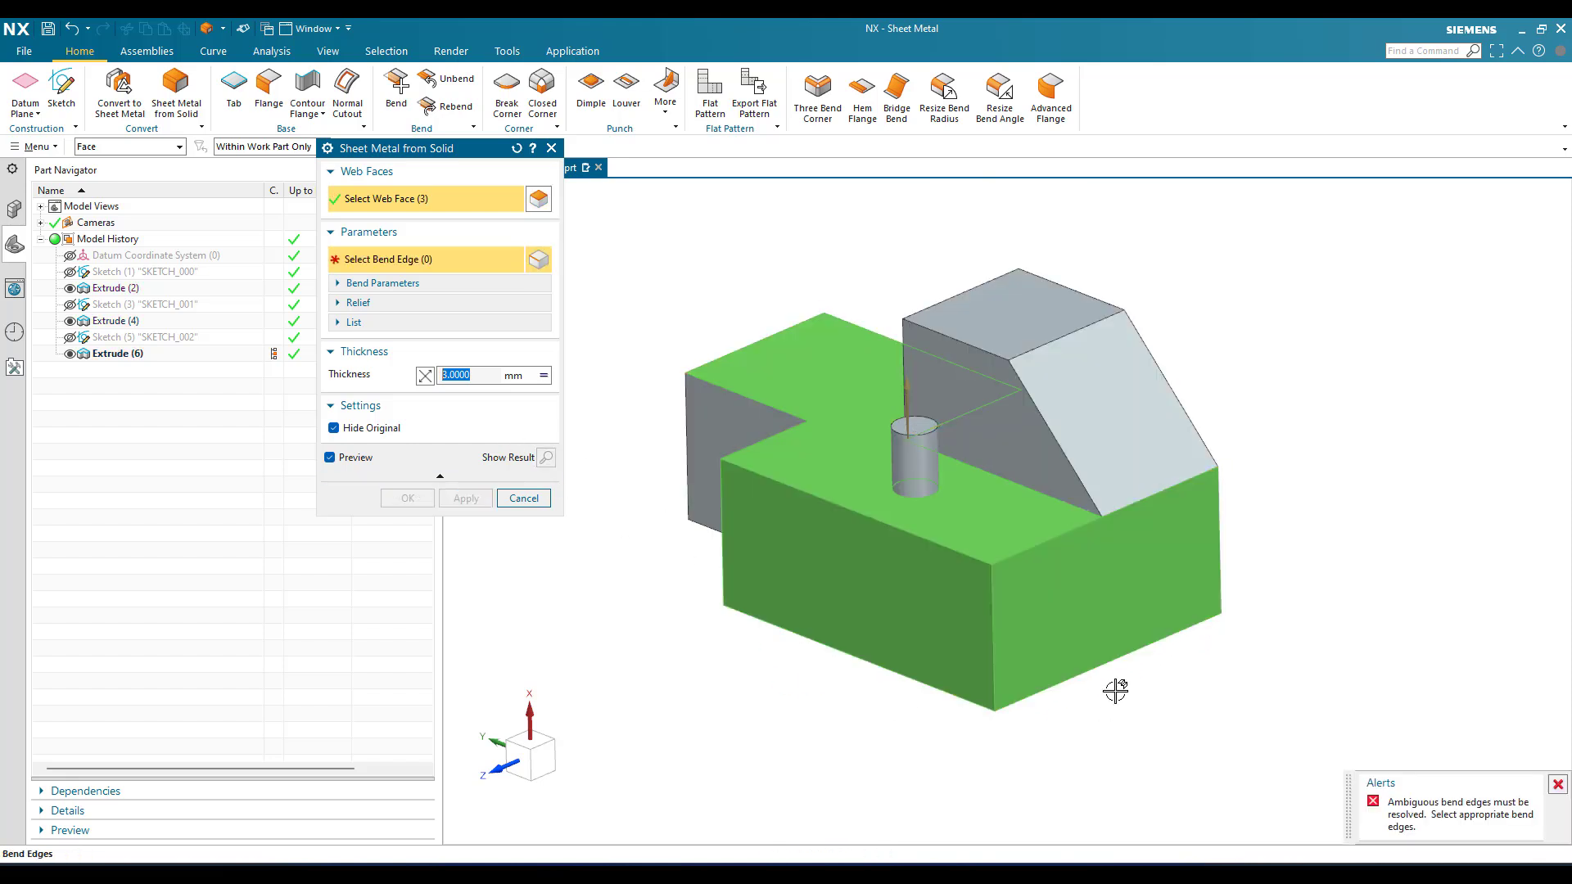
{"action": "scroll", "coordinate": [1081, 691], "scroll_direction": "up", "scroll_amount": 2}
Step: Set the vertical front-right corner edge as a bend, then resume web face selection
{"action": "left_click", "coordinate": [957, 618]}
{"action": "scroll", "coordinate": [958, 616], "scroll_direction": "down", "scroll_amount": 2}
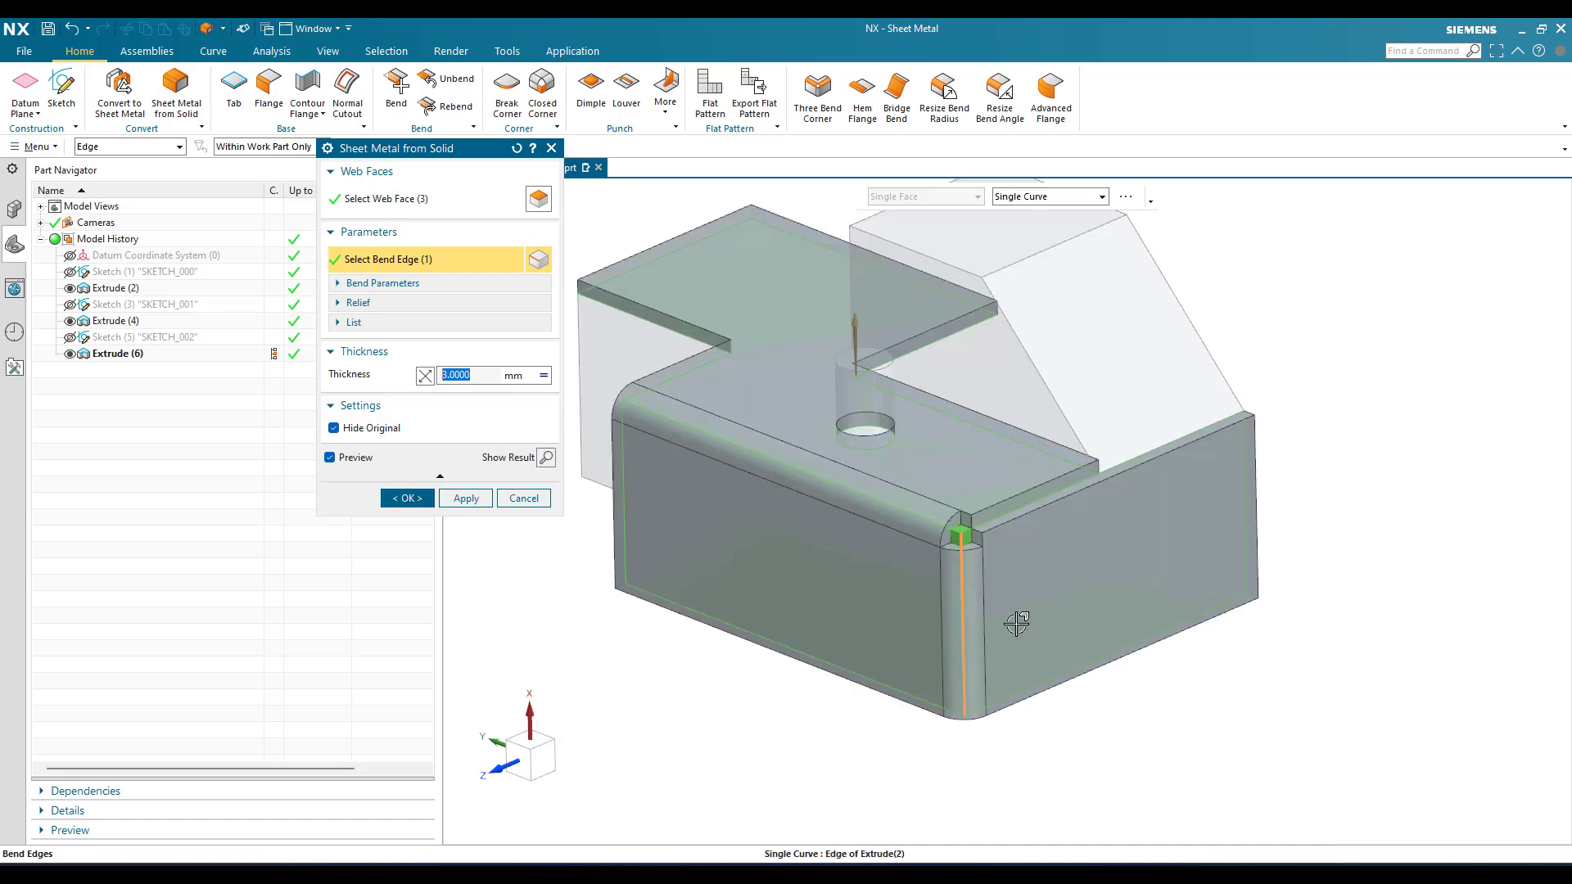
{"action": "scroll", "coordinate": [960, 615], "scroll_direction": "up", "scroll_amount": 3}
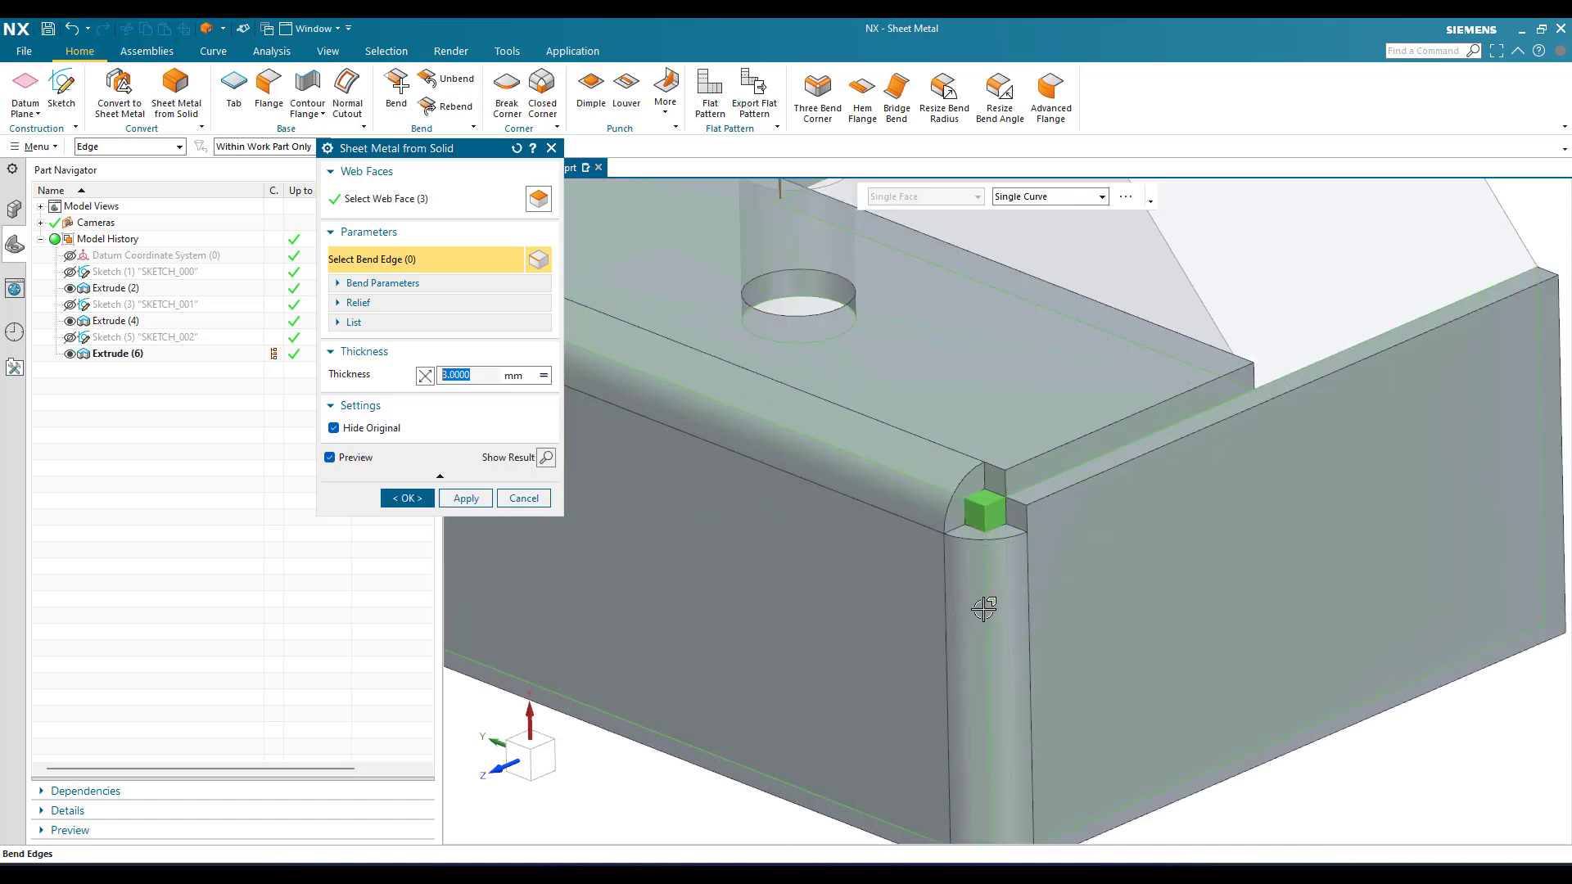
{"action": "scroll", "coordinate": [987, 651], "scroll_direction": "down", "scroll_amount": 1}
{"action": "scroll", "coordinate": [993, 679], "scroll_direction": "up", "scroll_amount": 2}
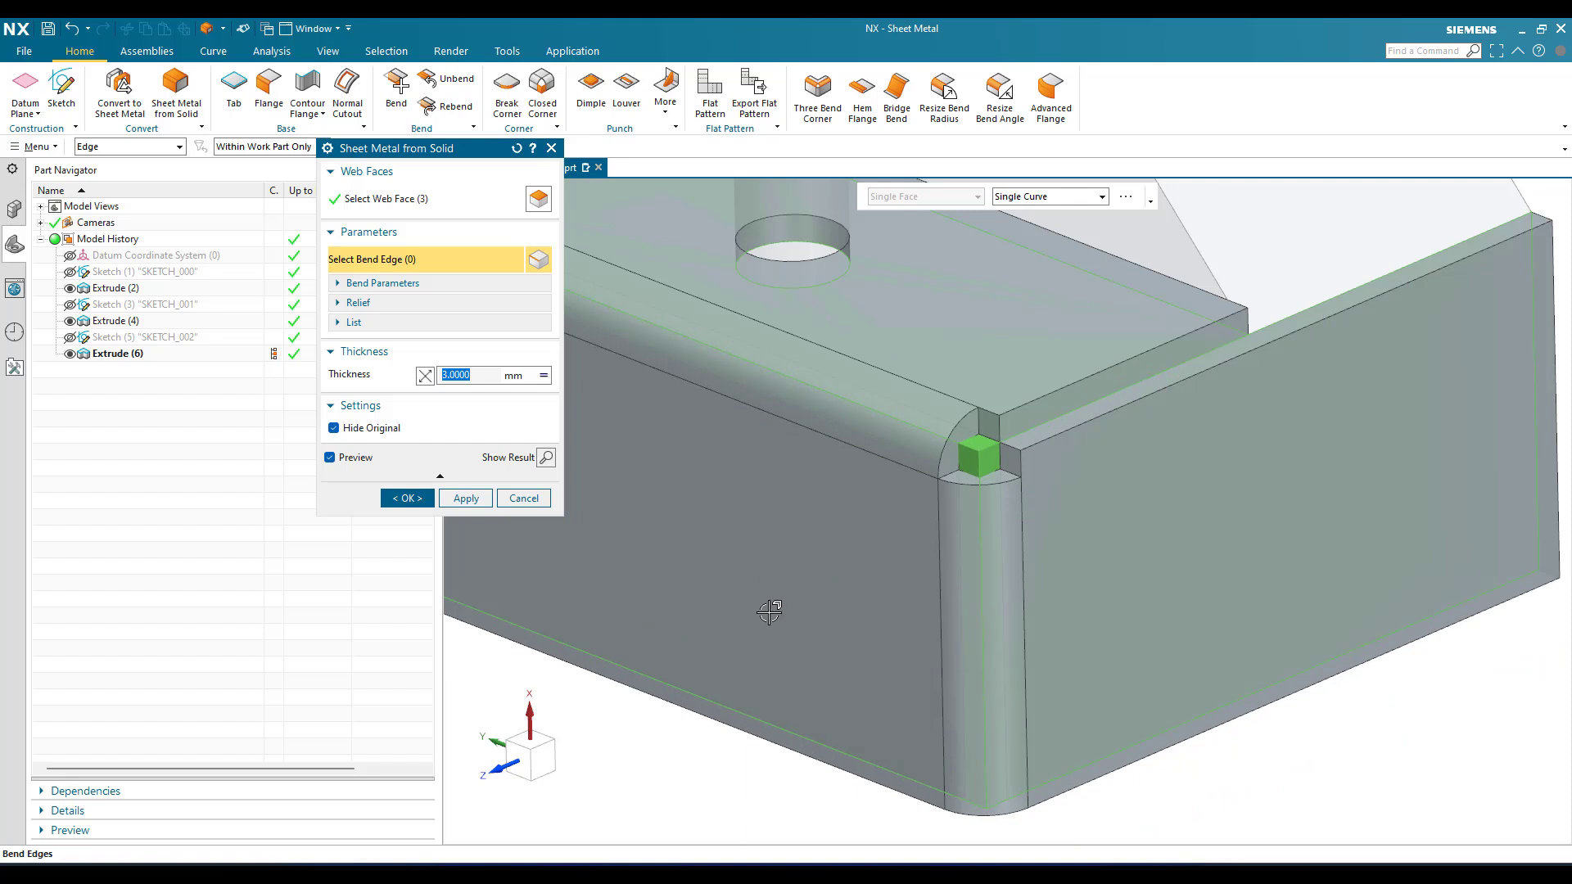
{"action": "scroll", "coordinate": [981, 591], "scroll_direction": "down", "scroll_amount": 2}
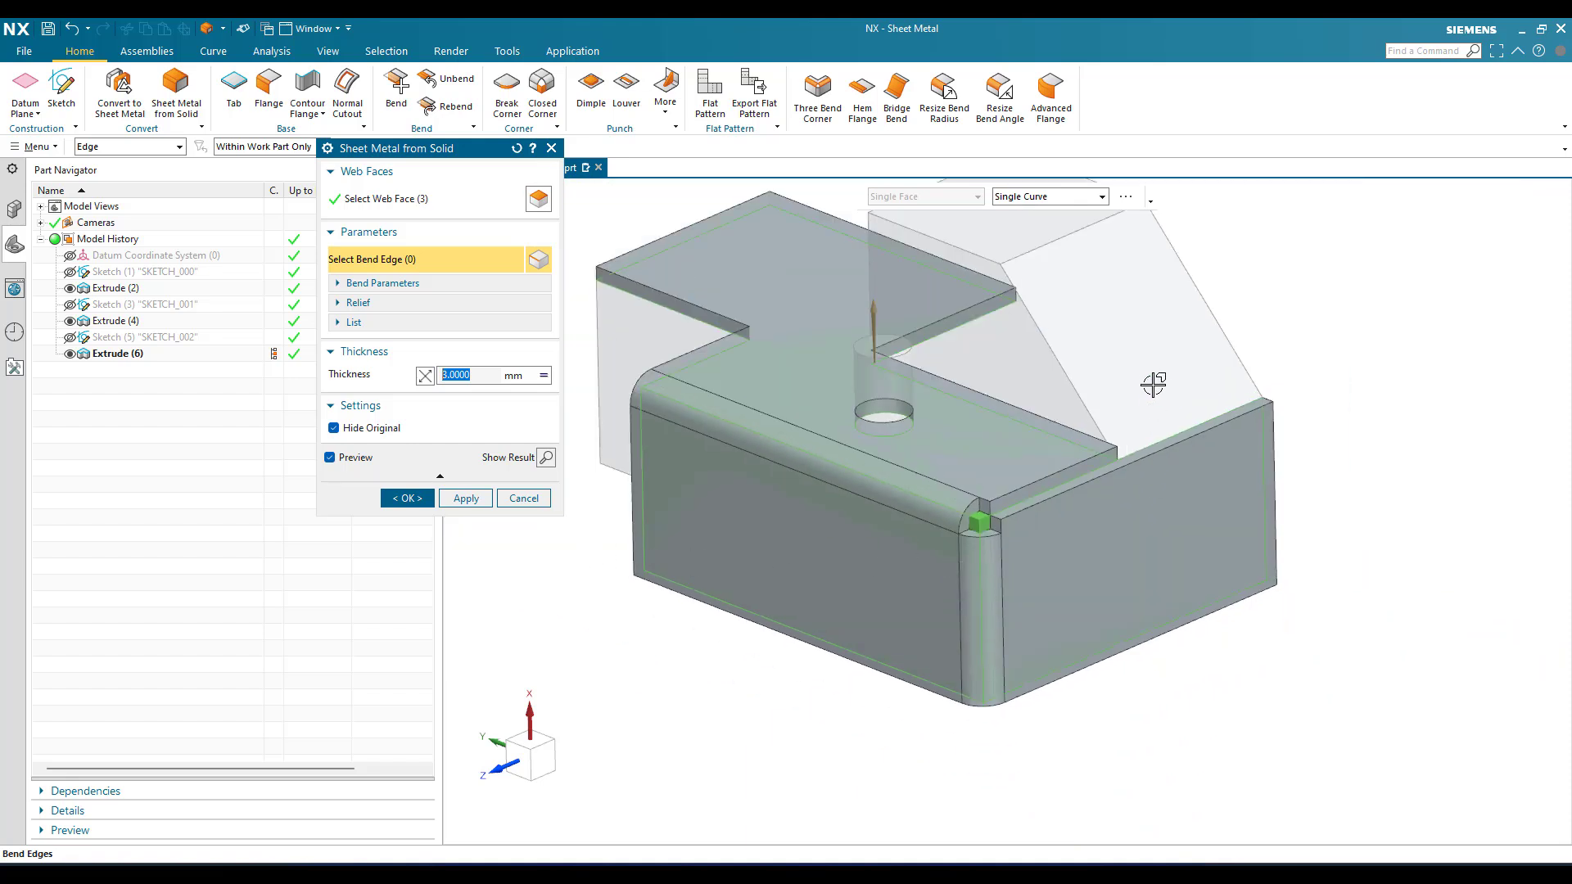
{"action": "left_click", "coordinate": [491, 199]}
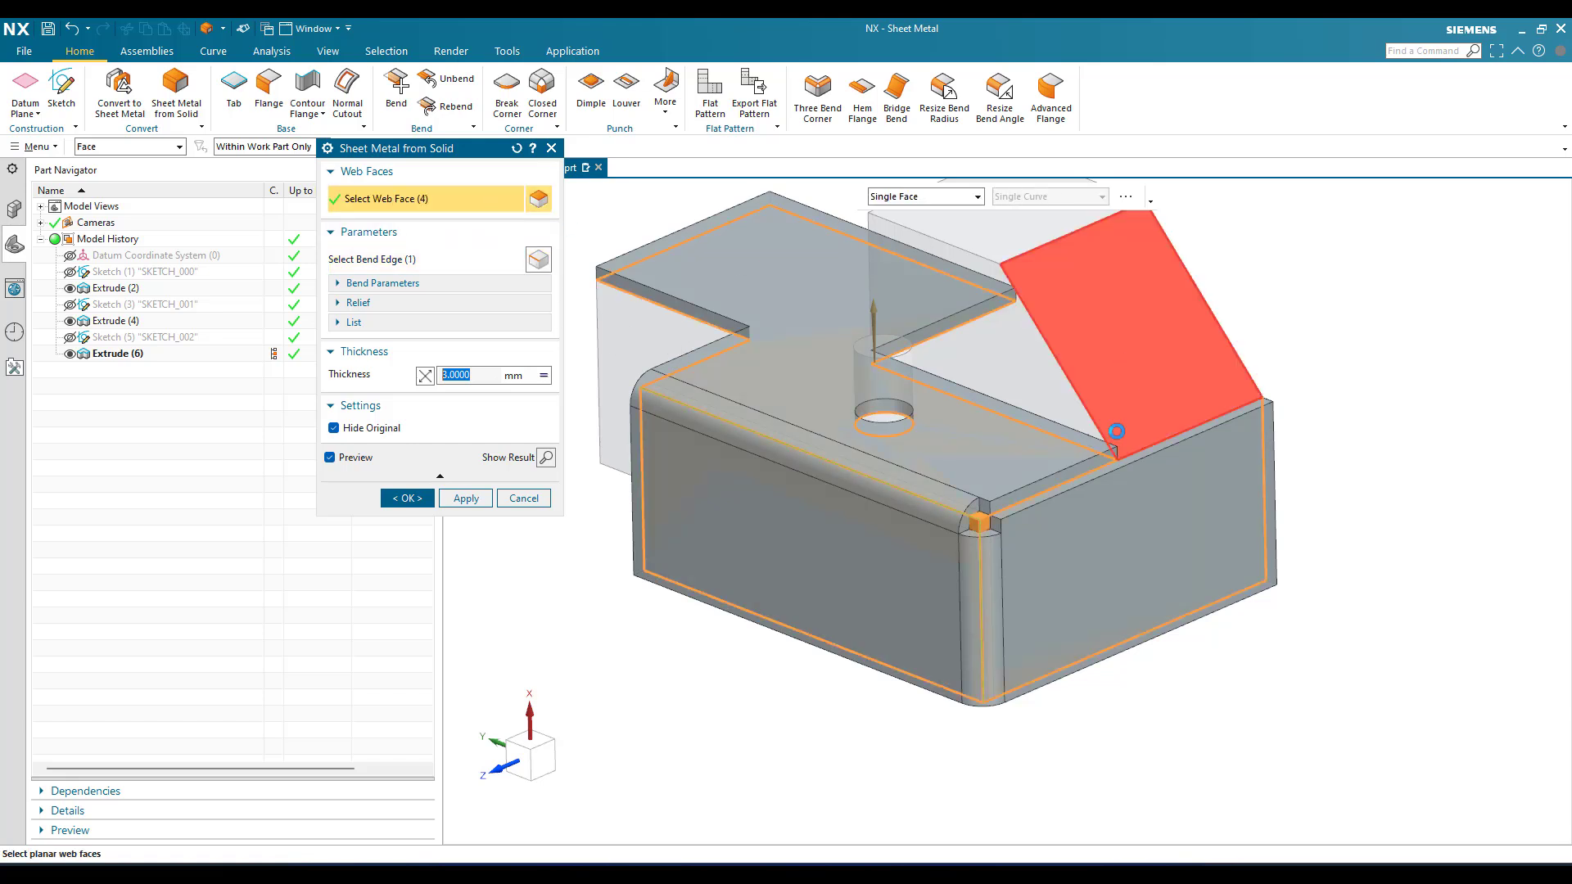
Step: Add the sloped, triangular, left and bottom faces as web faces
{"action": "left_click", "coordinate": [1116, 432]}
{"action": "scroll", "coordinate": [1114, 471], "scroll_direction": "down", "scroll_amount": 1}
{"action": "scroll", "coordinate": [1113, 471], "scroll_direction": "down", "scroll_amount": 2}
{"action": "left_click", "coordinate": [1013, 397]}
{"action": "left_click", "coordinate": [893, 432]}
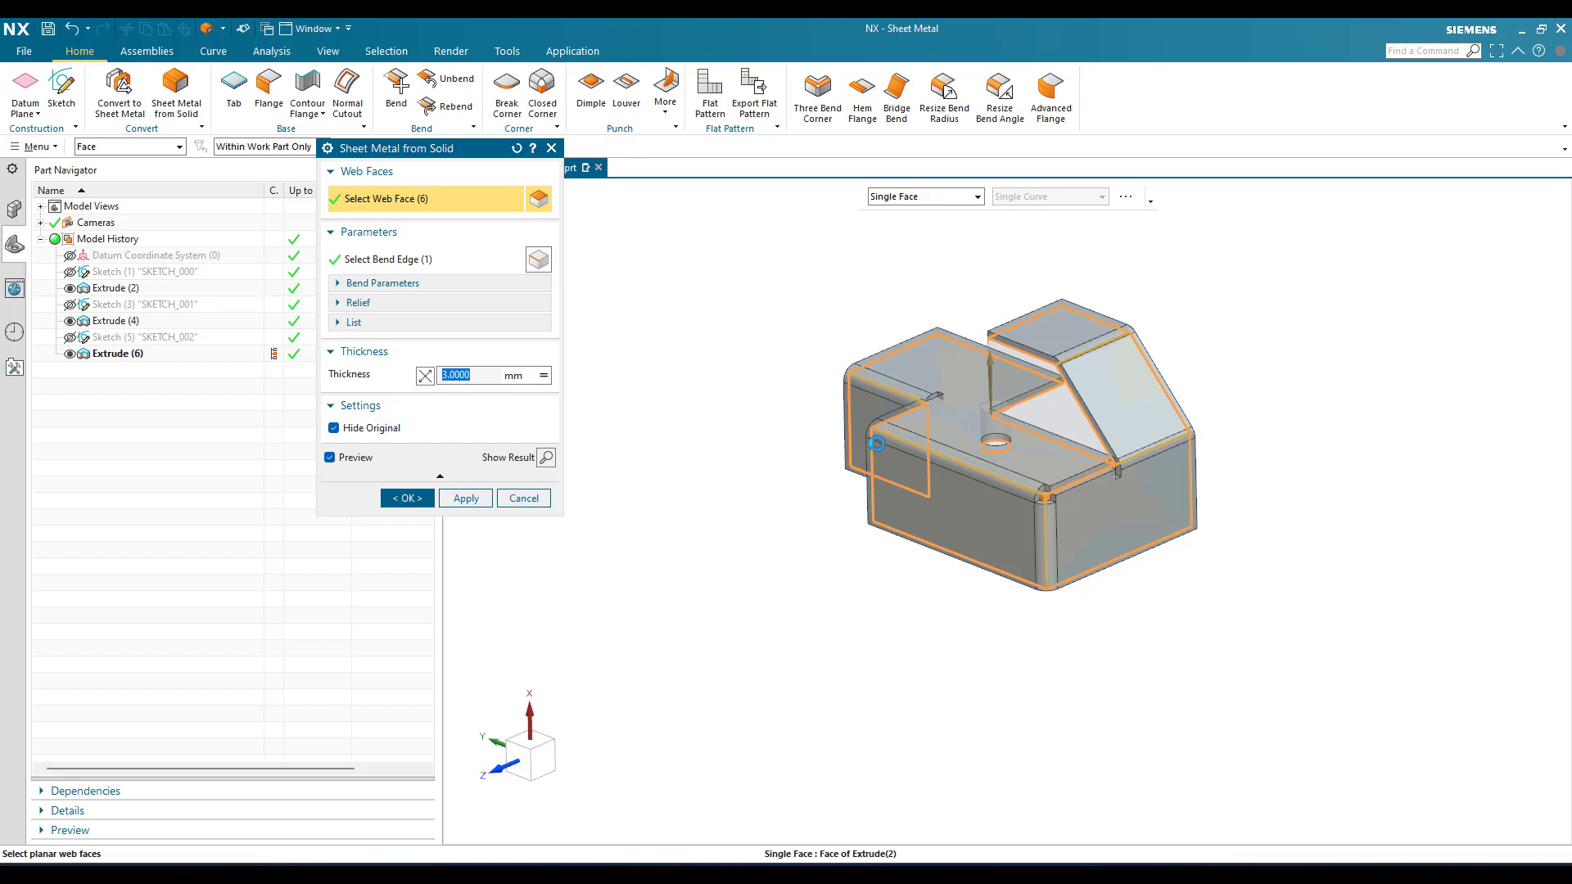
{"action": "middle_click_drag", "start_coordinate": [893, 432], "coordinate": [917, 471]}
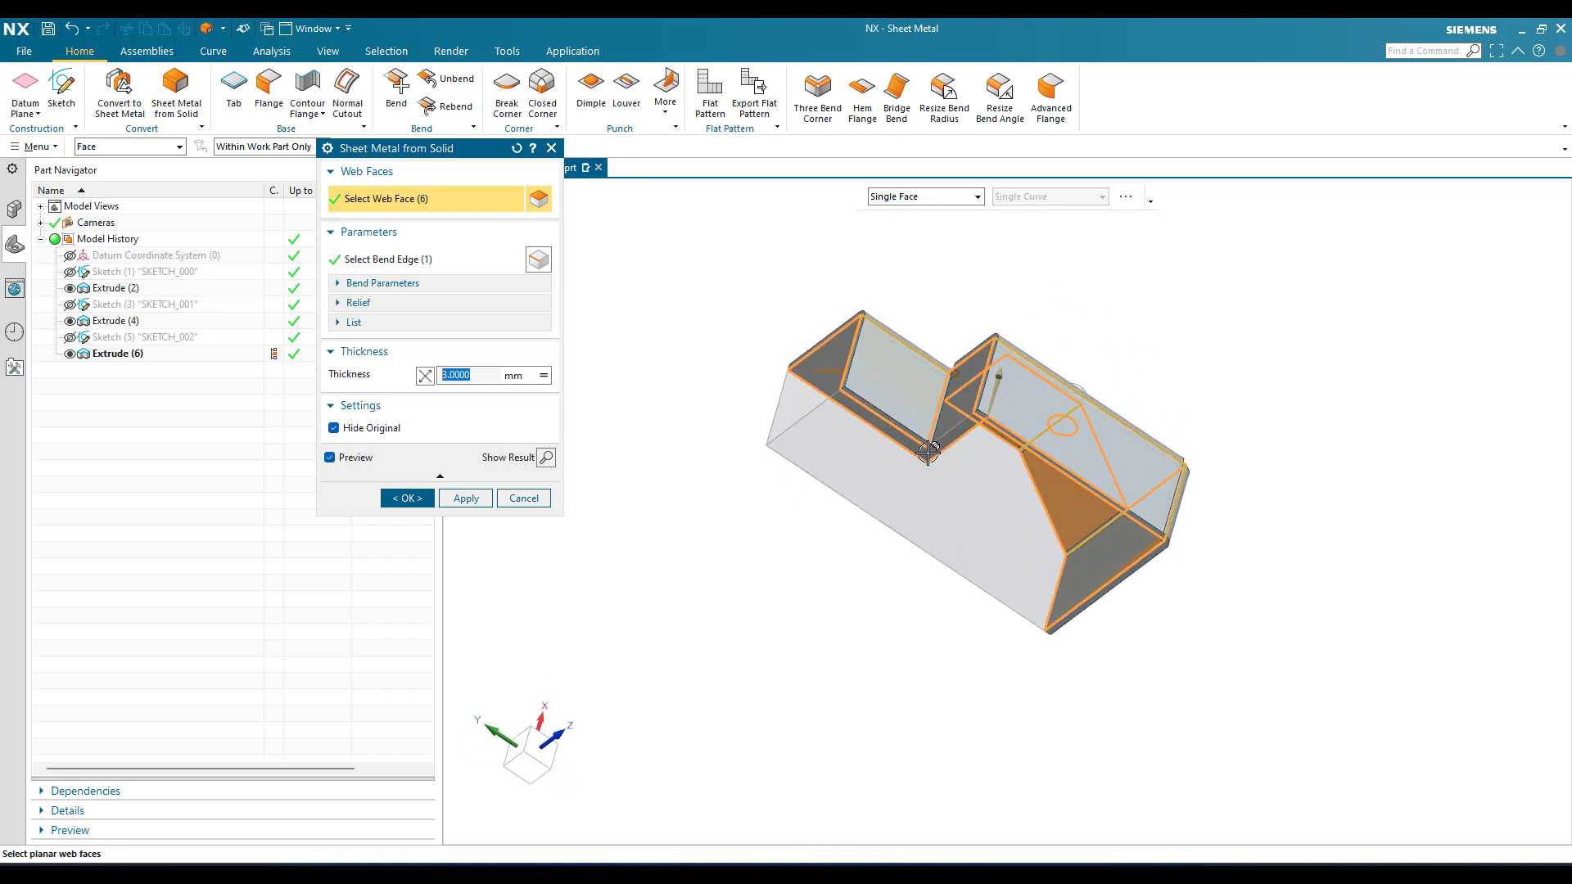
{"action": "left_click", "coordinate": [918, 473]}
Step: Move to bend edges and confirm, producing SB Sheet Metal from Solid (8)
{"action": "middle_click", "coordinate": [979, 497]}
{"action": "scroll", "coordinate": [1013, 417], "scroll_direction": "up", "scroll_amount": 5}
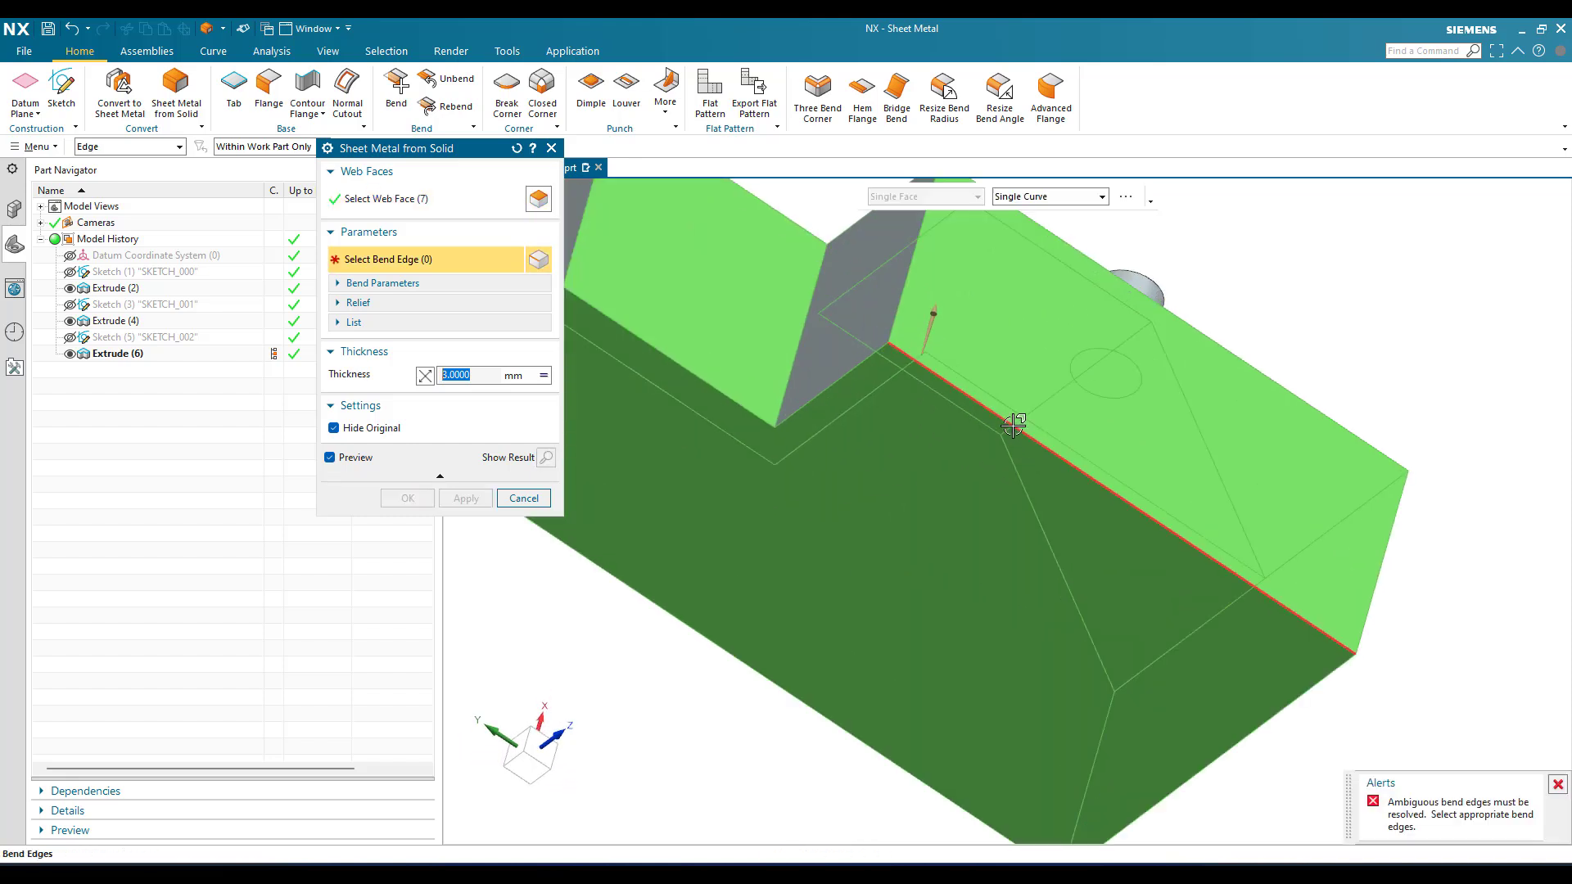
{"action": "scroll", "coordinate": [964, 544], "scroll_direction": "down", "scroll_amount": 2}
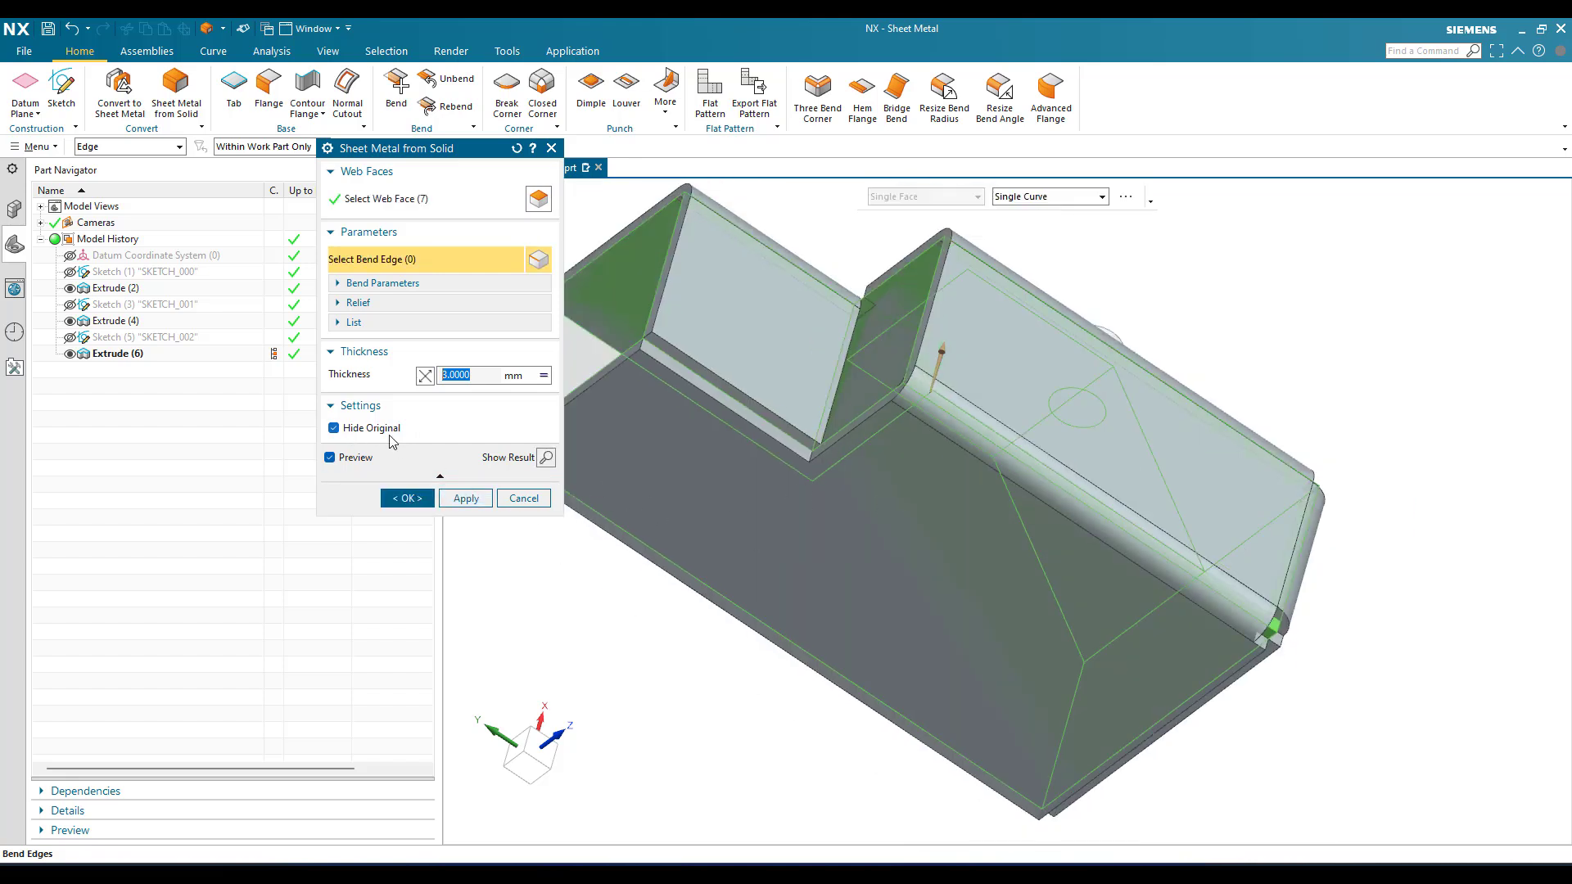
{"action": "scroll", "coordinate": [727, 443], "scroll_direction": "down", "scroll_amount": 2}
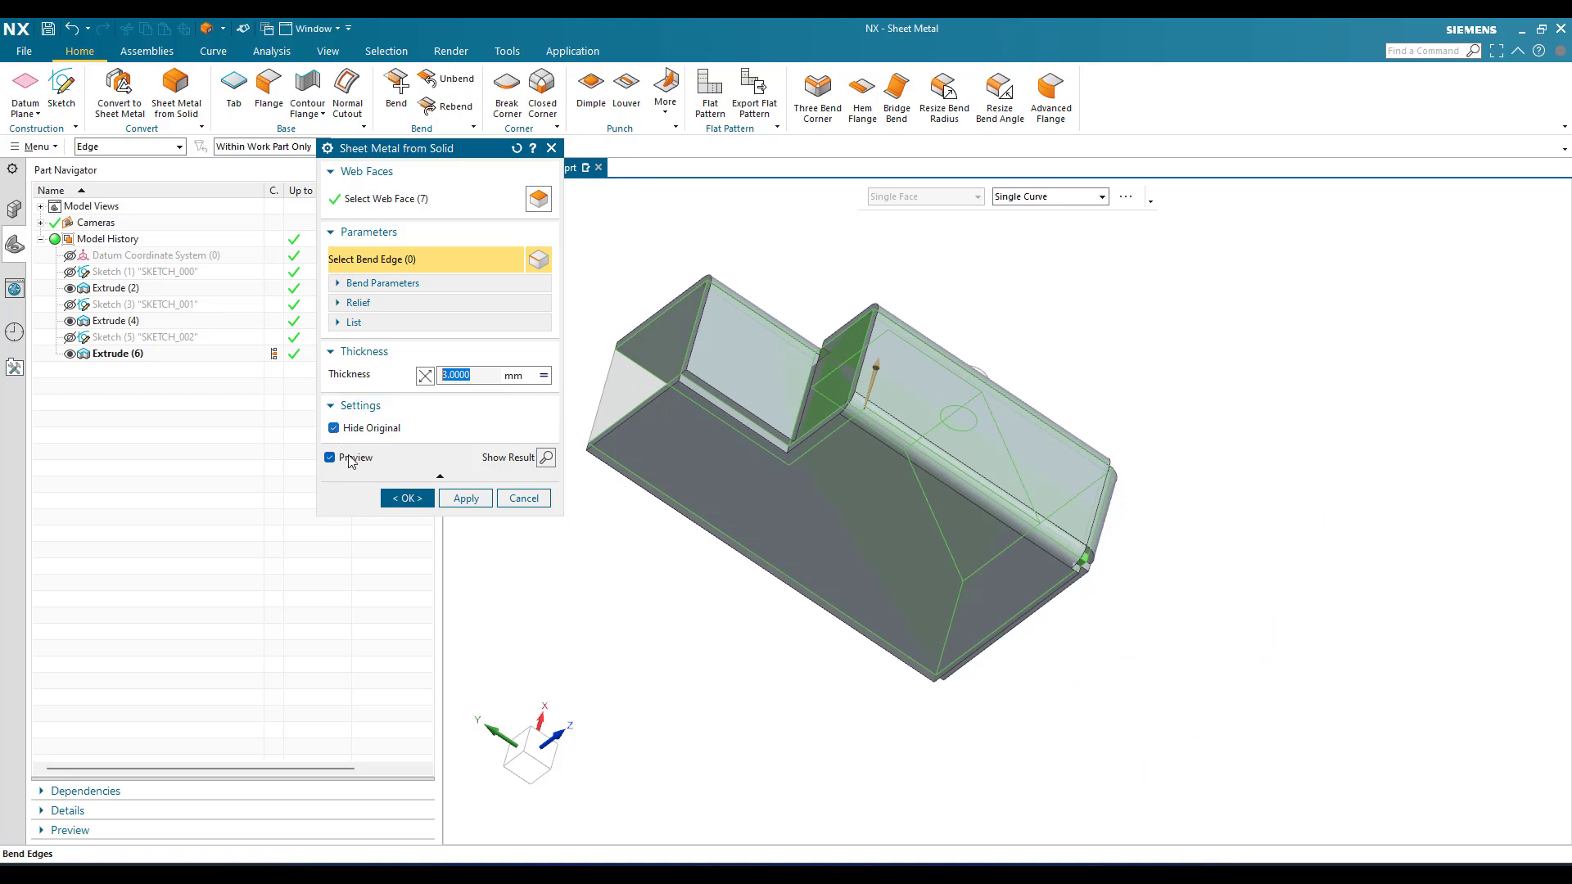
{"action": "left_click", "coordinate": [407, 498]}
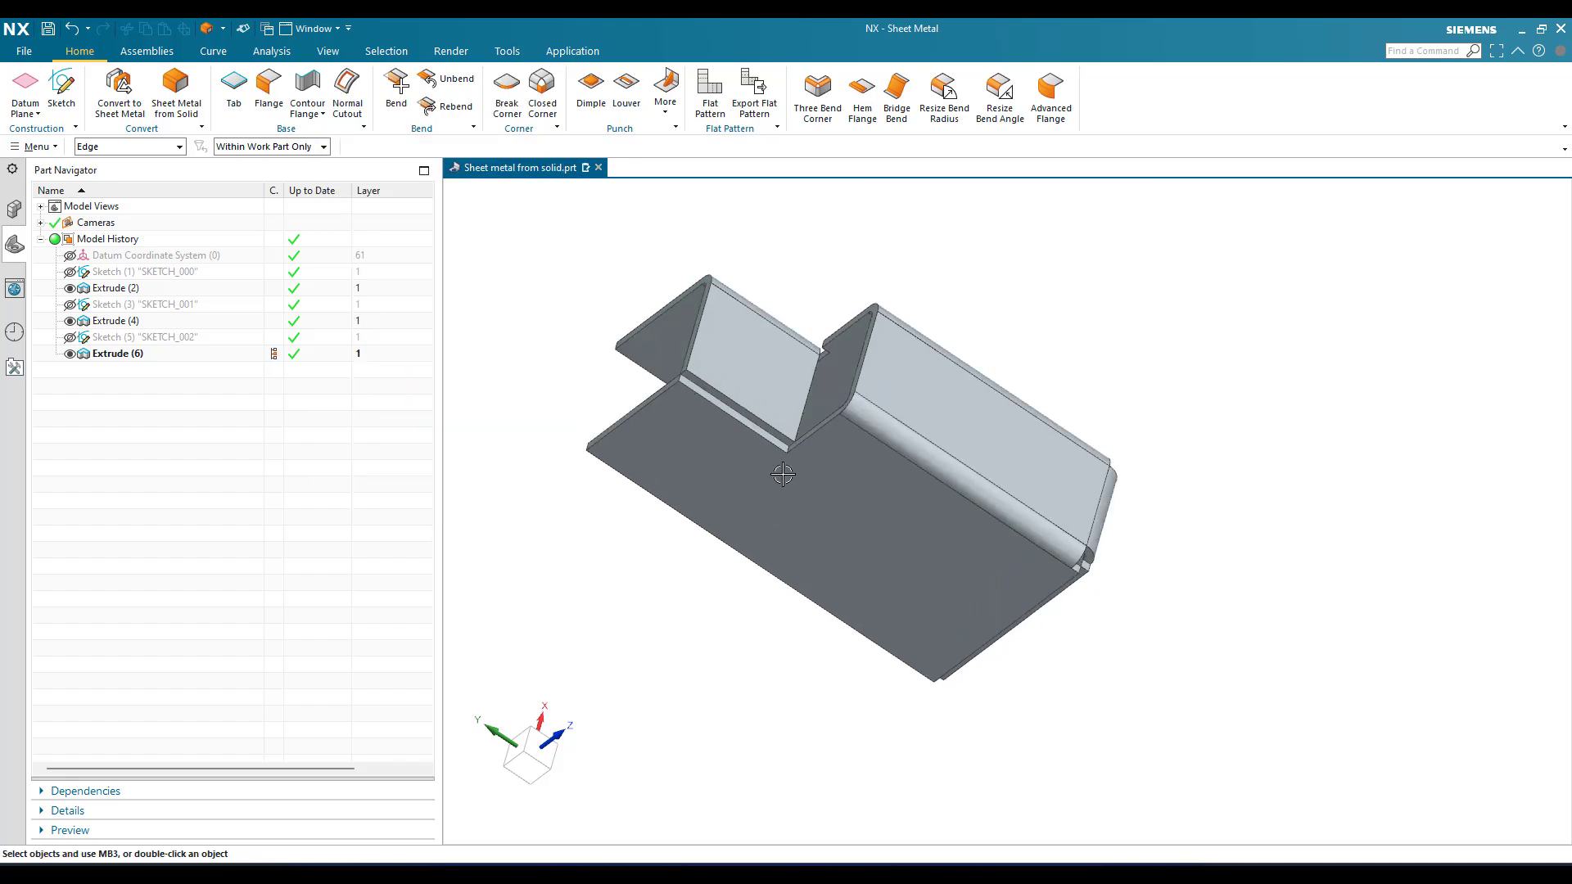
{"action": "middle_click_drag", "start_coordinate": [798, 495], "coordinate": [667, 552]}
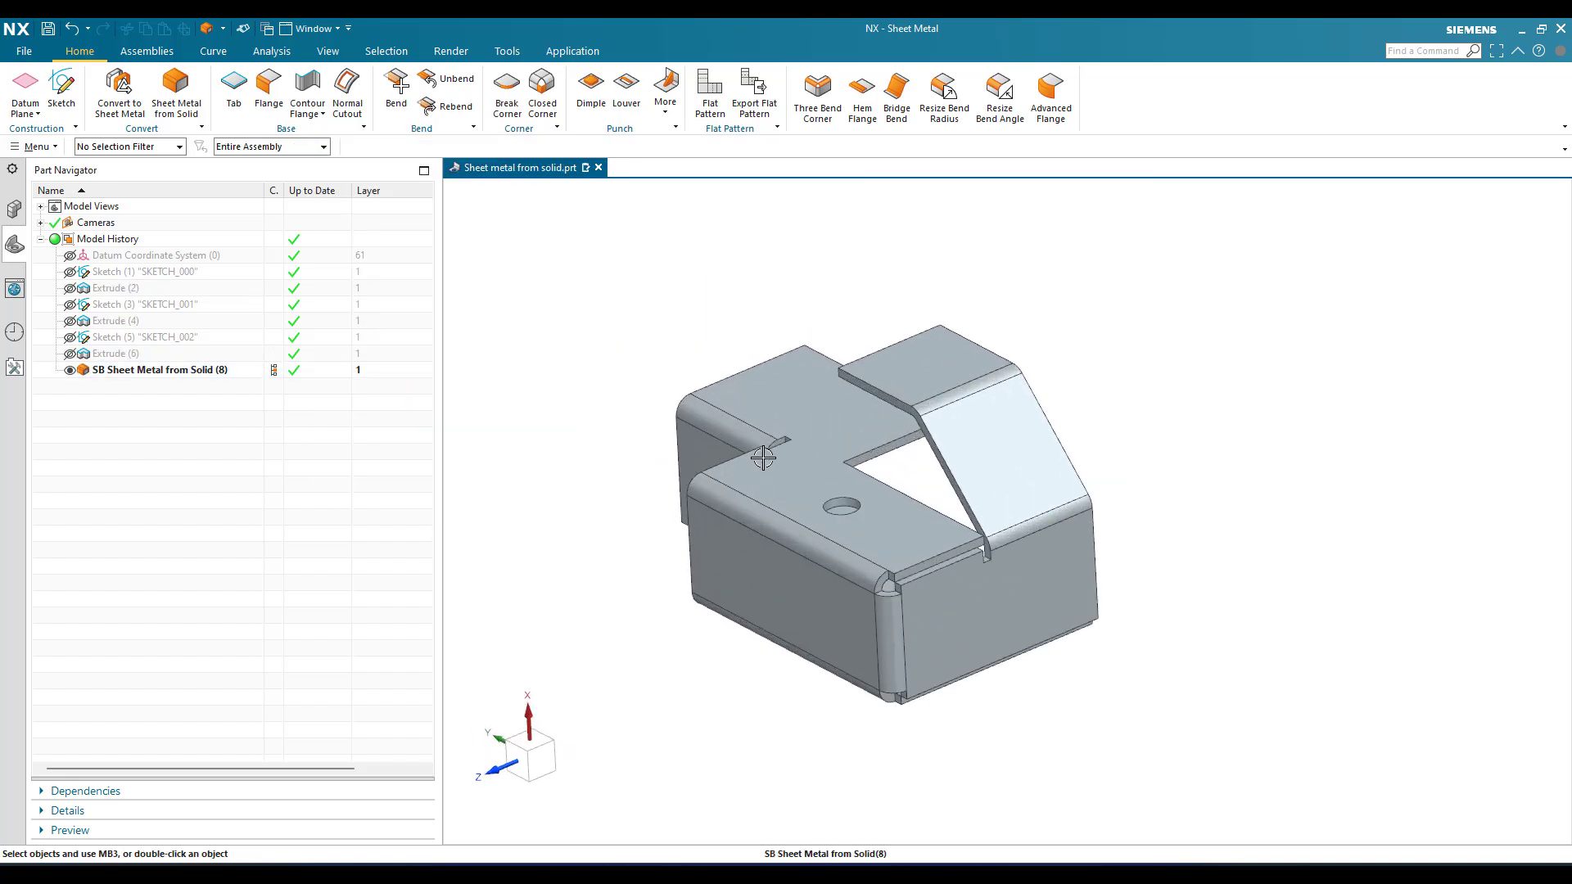
{"action": "scroll", "coordinate": [866, 478], "scroll_direction": "up", "scroll_amount": 2}
{"action": "mouse_move", "coordinate": [839, 499]}
{"action": "middle_mouse_down"}
{"action": "mouse_move", "coordinate": [844, 541]}
{"action": "mouse_move", "coordinate": [997, 502]}
{"action": "mouse_move", "coordinate": [1000, 519]}
{"action": "mouse_move", "coordinate": [845, 501]}
{"action": "mouse_move", "coordinate": [909, 509]}
{"action": "mouse_move", "coordinate": [859, 491]}
{"action": "middle_mouse_up"}
{"action": "scroll", "coordinate": [859, 490], "scroll_direction": "up", "scroll_amount": 5}
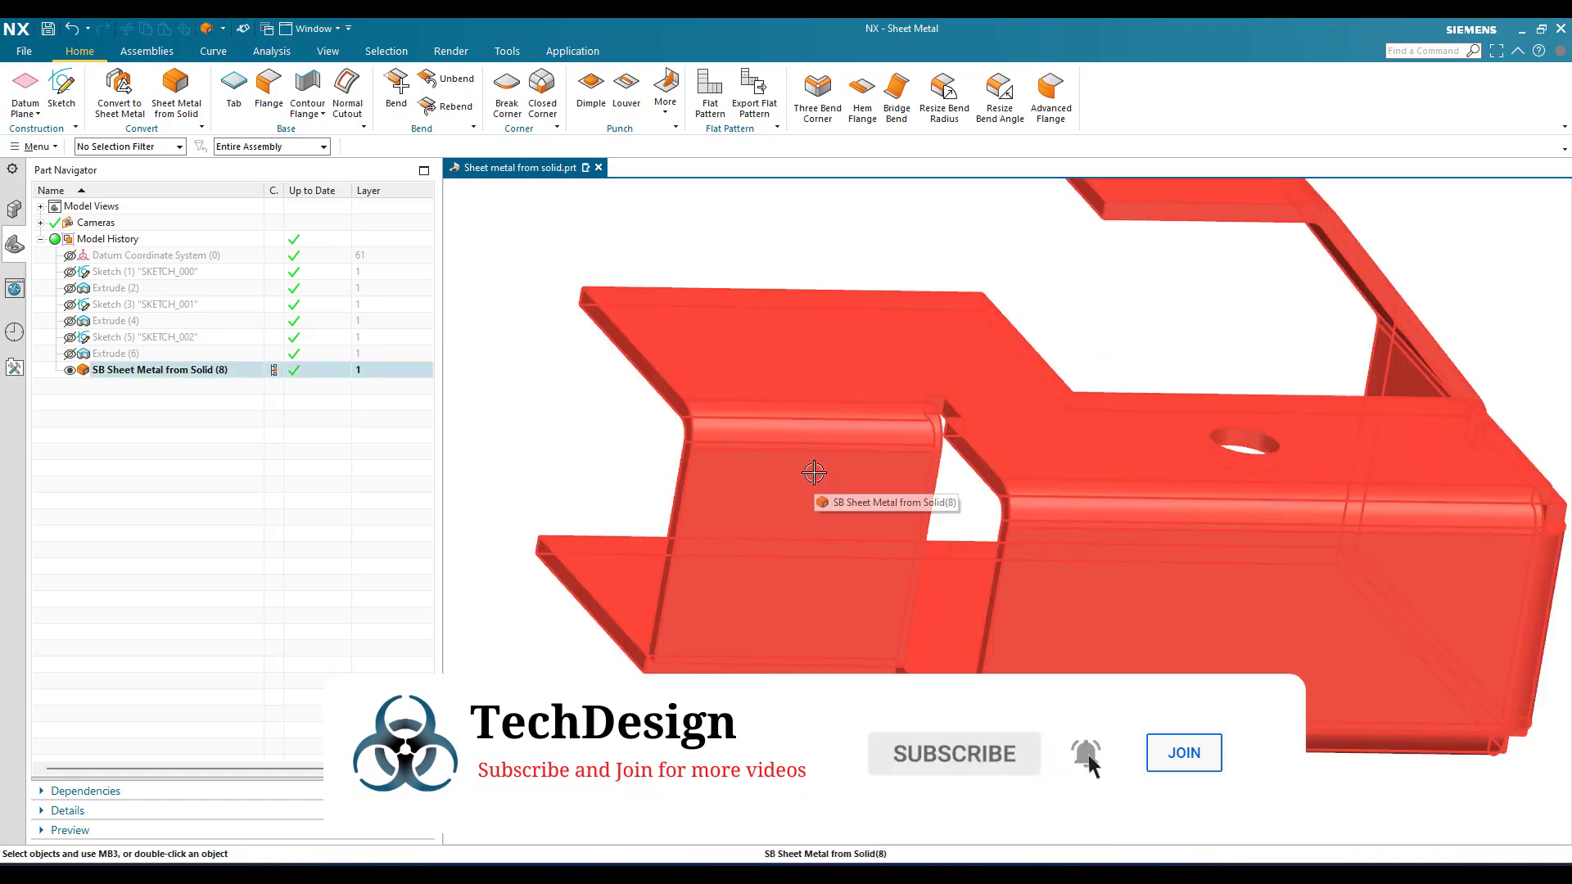
{"action": "scroll", "coordinate": [814, 472], "scroll_direction": "down", "scroll_amount": 5}
{"action": "scroll", "coordinate": [754, 365], "scroll_direction": "up", "scroll_amount": 5}
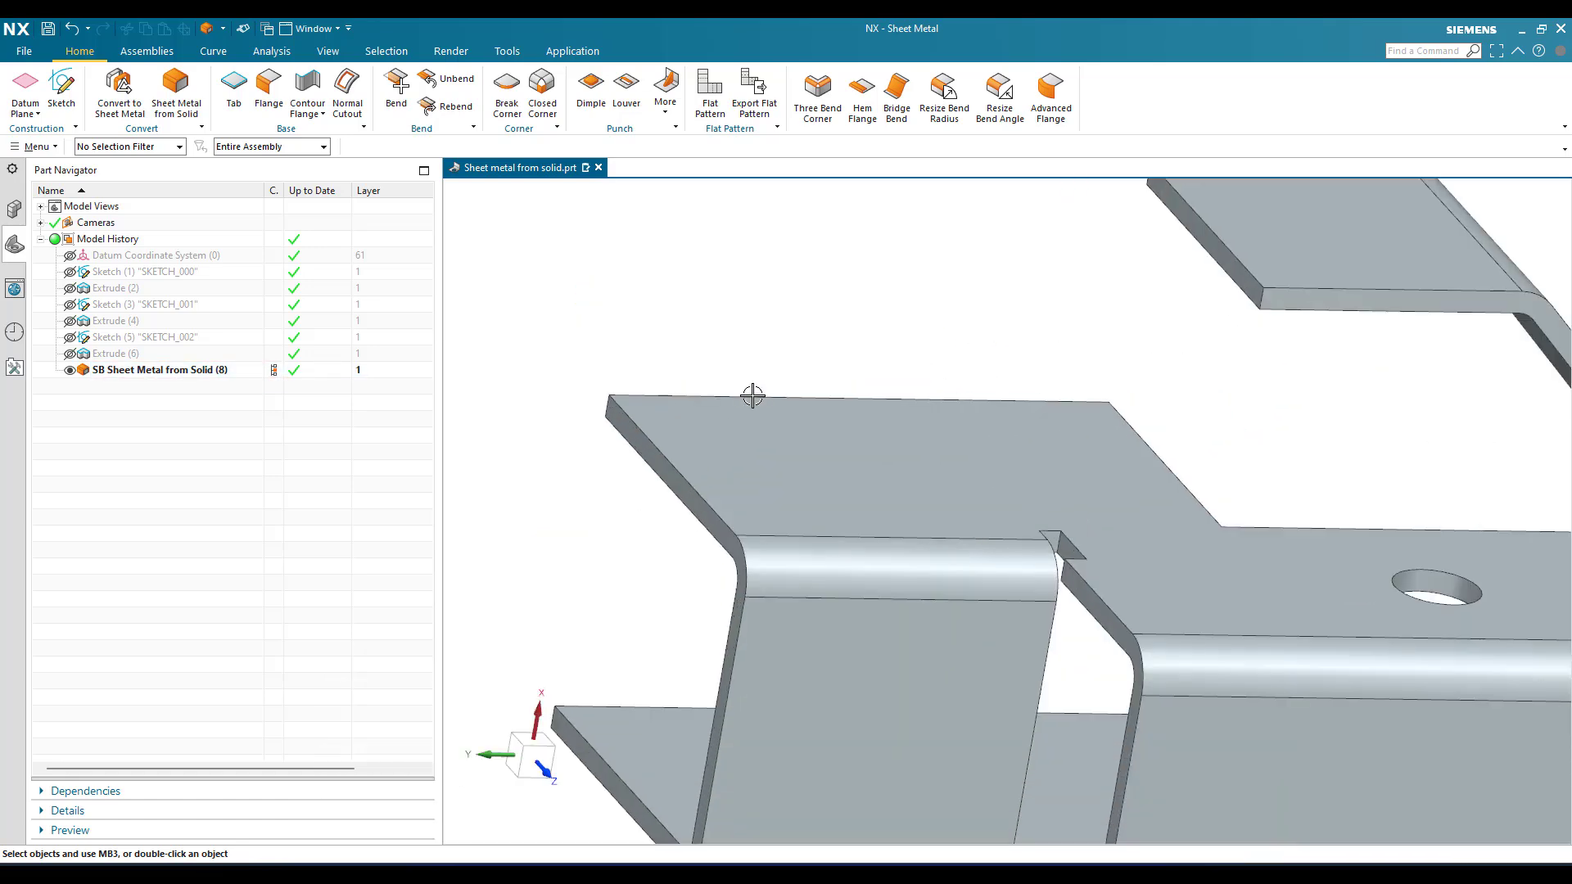
{"action": "scroll", "coordinate": [759, 428], "scroll_direction": "down", "scroll_amount": 5}
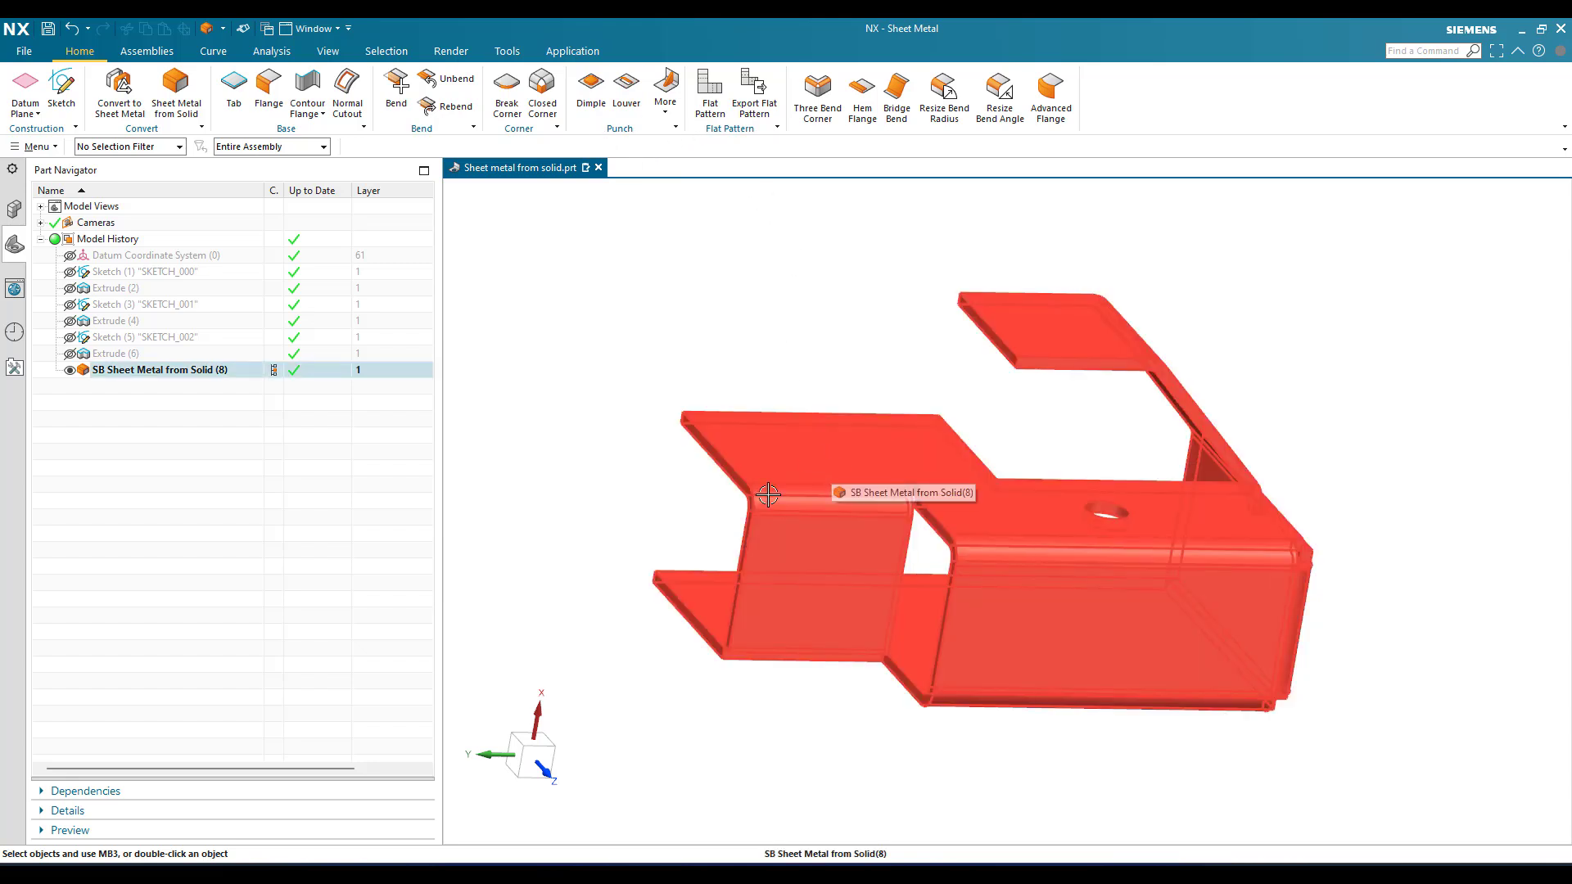
{"action": "key", "text": "F8"}
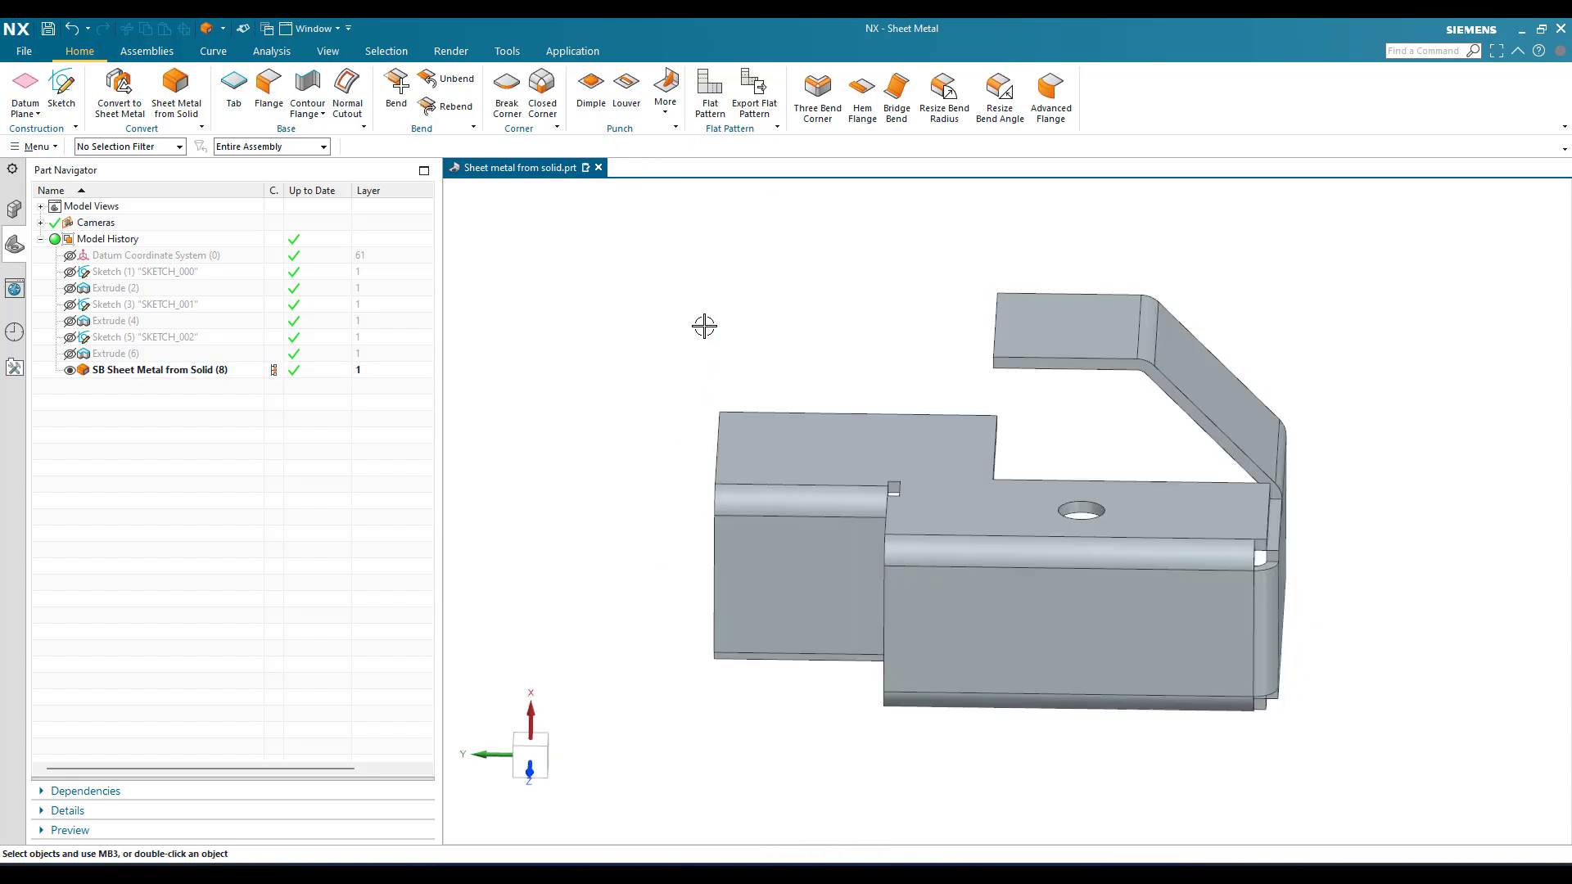